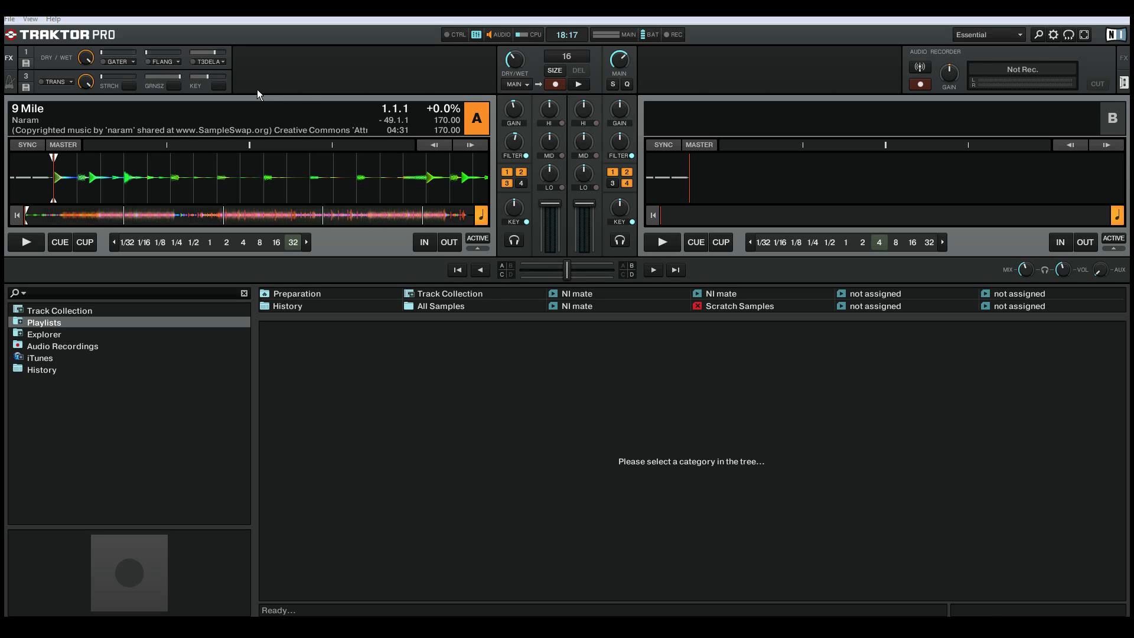
Open Traktor's Controller Manager preferences and choose NI mate - Generic MIDI as the device.
mouse_move(479, 173)
left_click(9, 19)
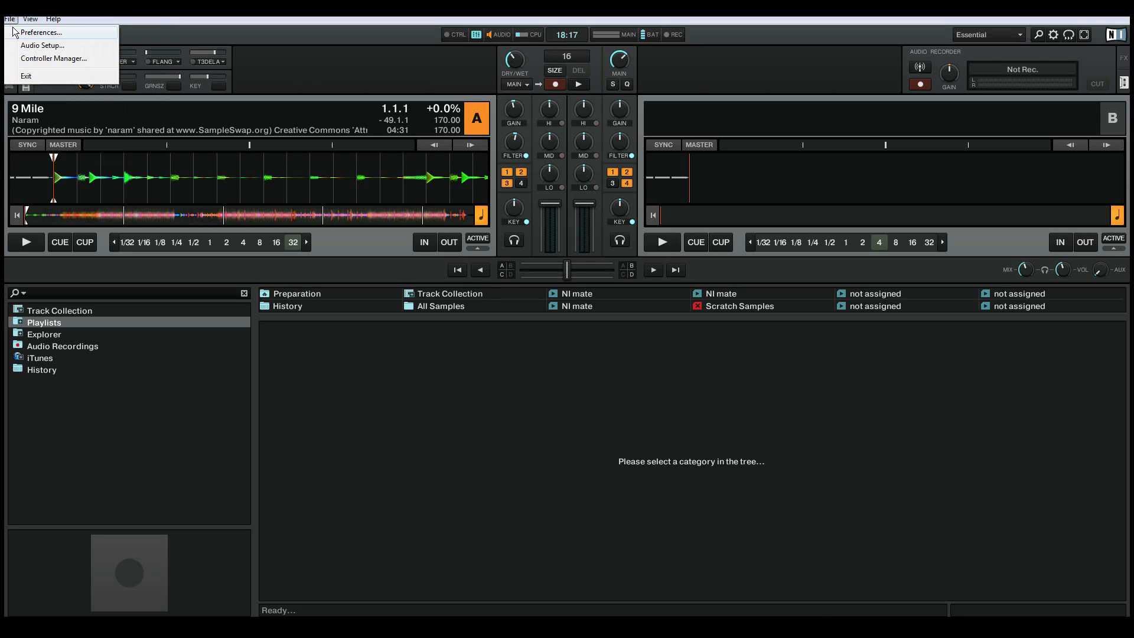
left_click(31, 58)
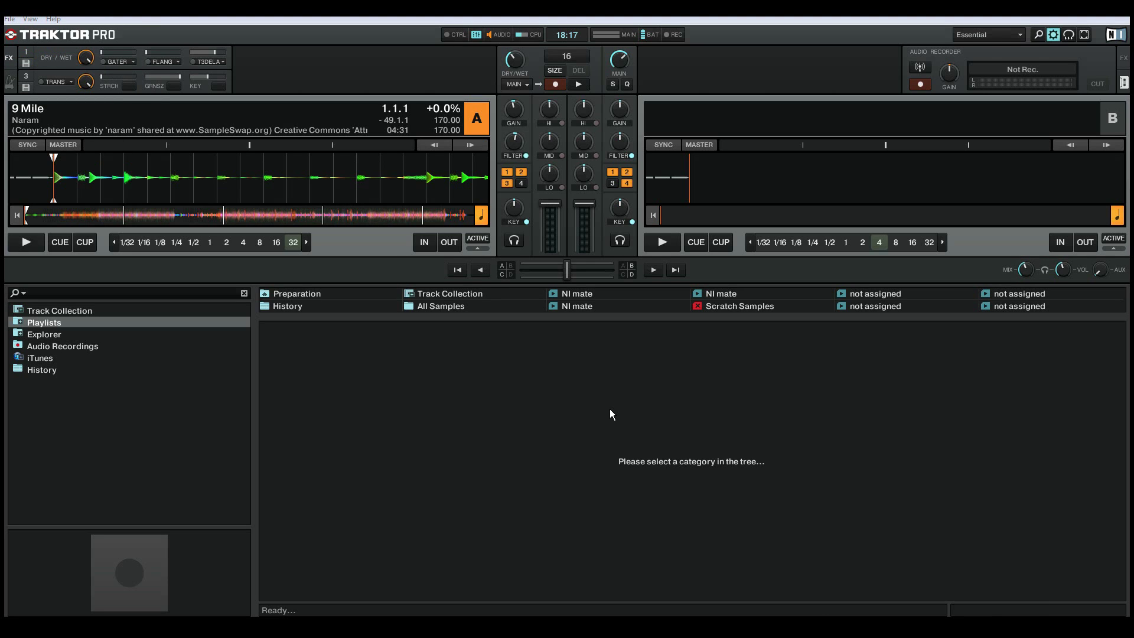
left_click_drag(1133, 65, 731, 86)
left_click(731, 127)
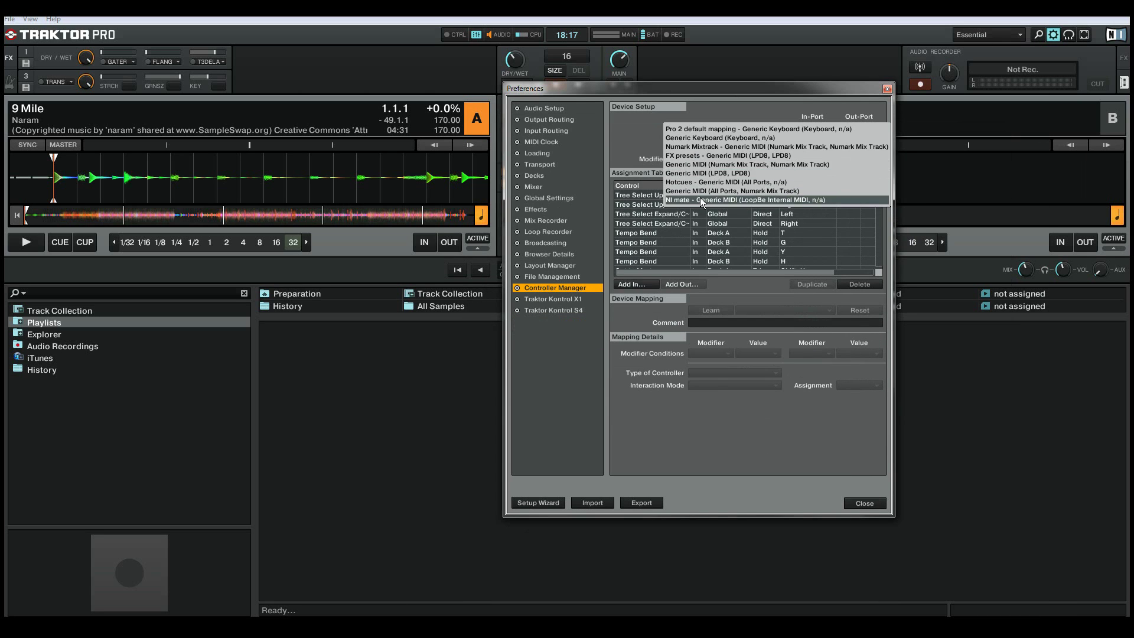
left_click(699, 199)
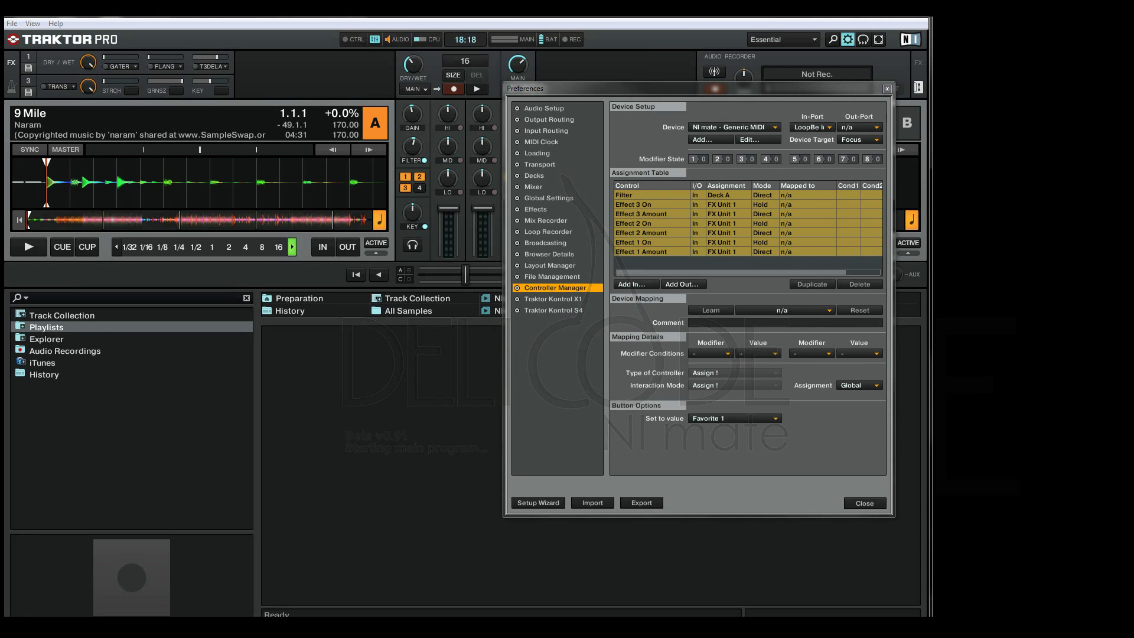
Narrow the Traktor window and arrange its Preferences dialog and the NI mate window so both stay accessible beside it.
left_click_drag(190, 21, 960, 11)
left_click_drag(931, 383, 774, 372)
left_click_drag(740, 87, 969, 190)
left_click(928, 10)
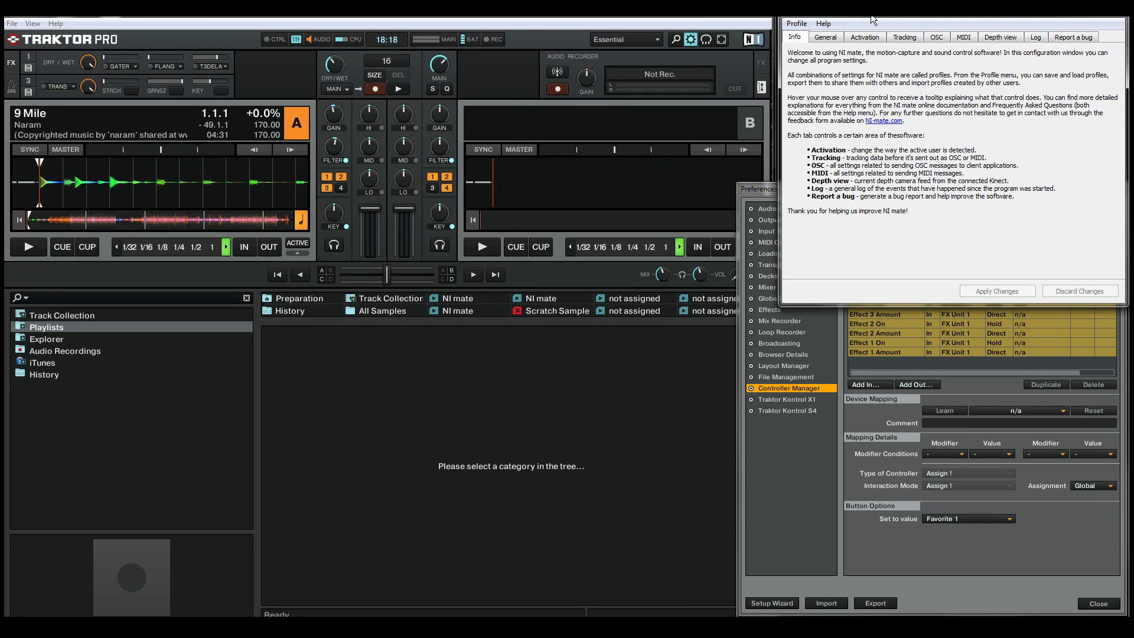
Create a new profile in NI mate and turn off sending OSC.
left_click(796, 23)
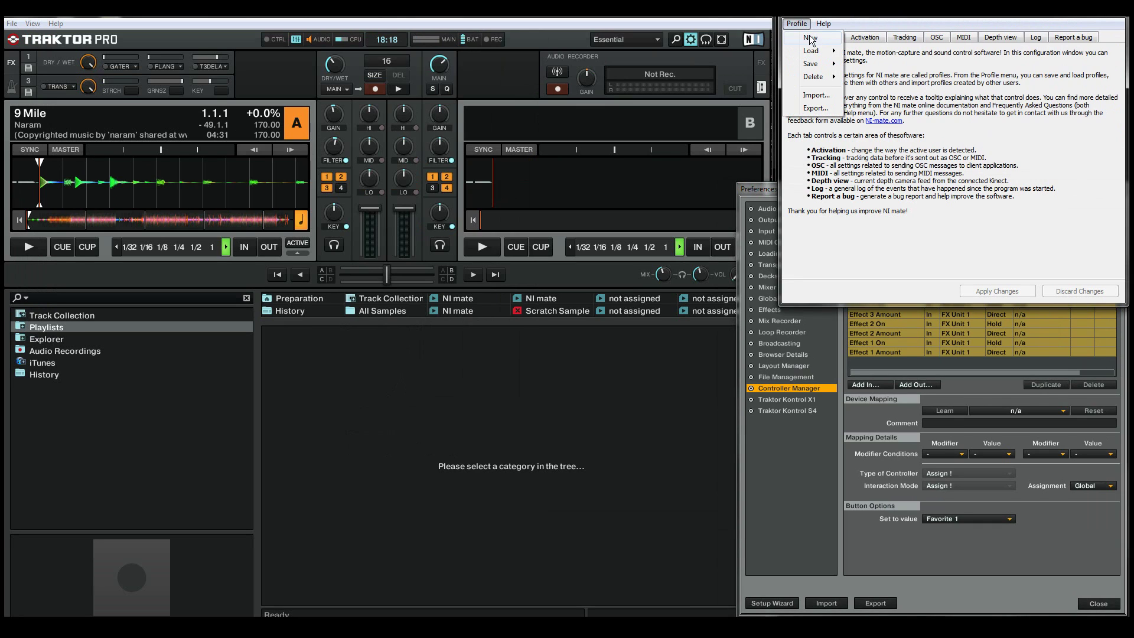
left_click(808, 38)
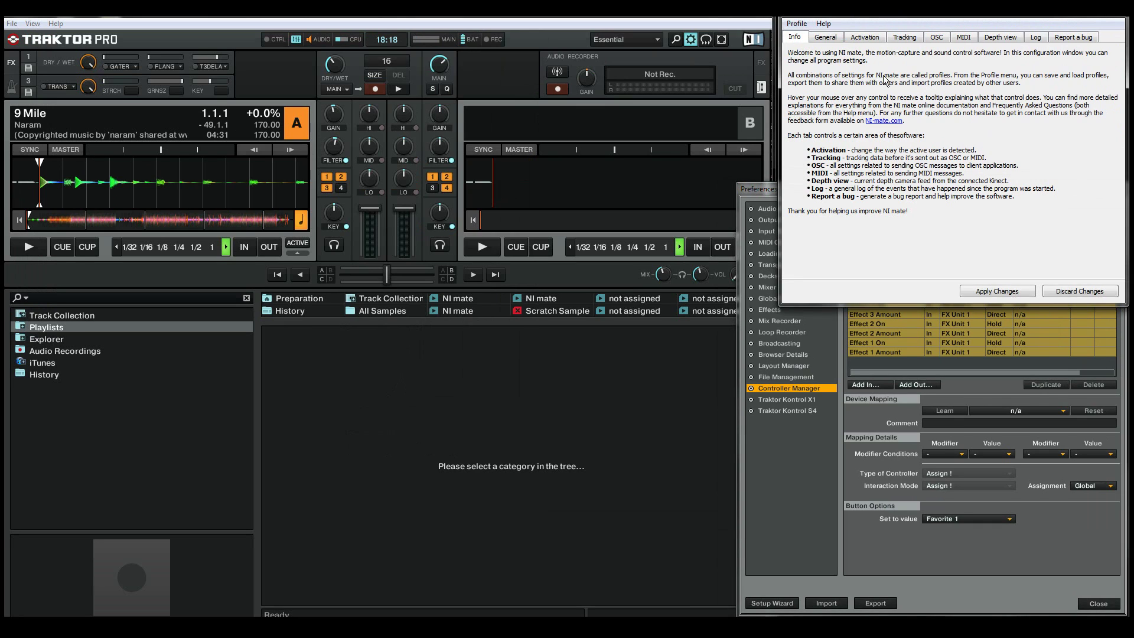
left_click(938, 40)
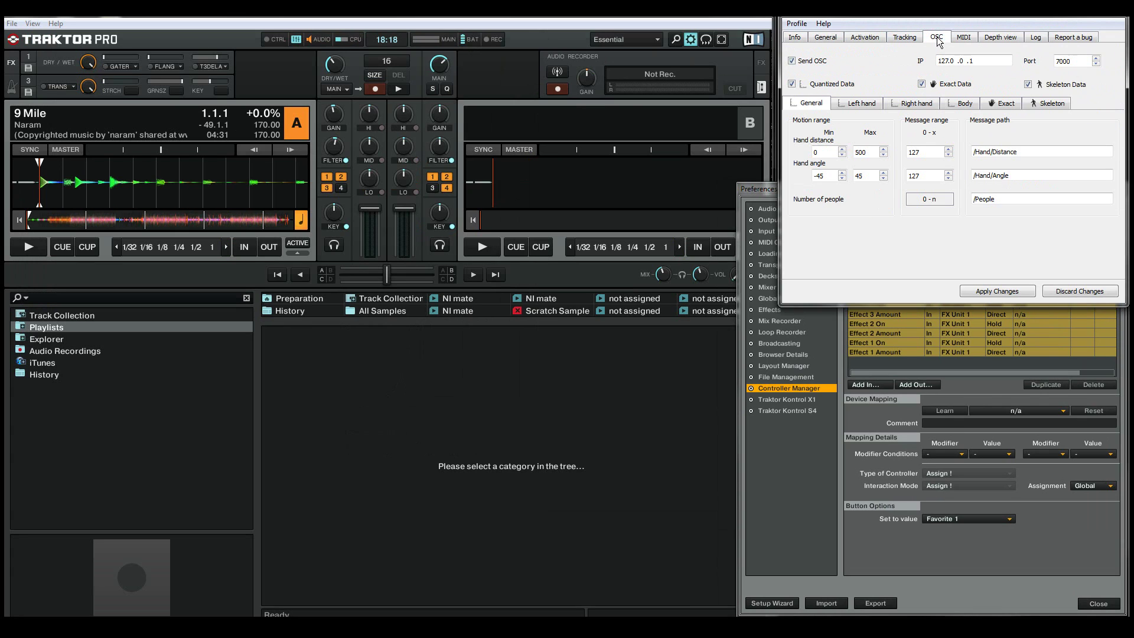
left_click(806, 62)
Set NI mate's default MIDI port to 2: LoopBe Internal MIDI and check it against the device's in-port in Traktor's preferences.
left_click(963, 37)
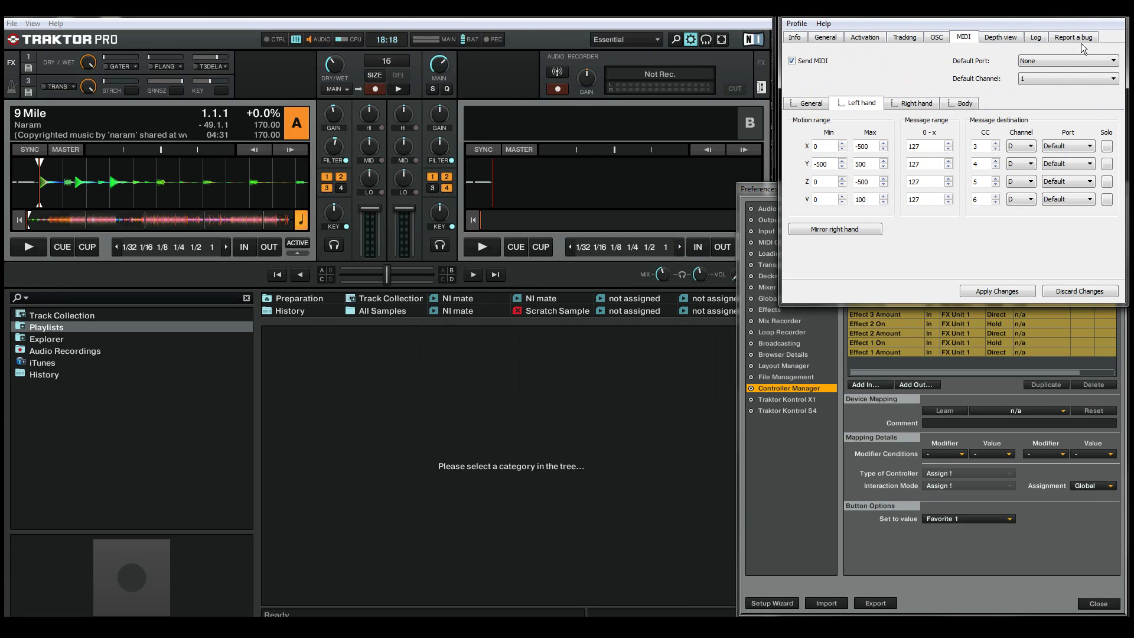
left_click(1054, 59)
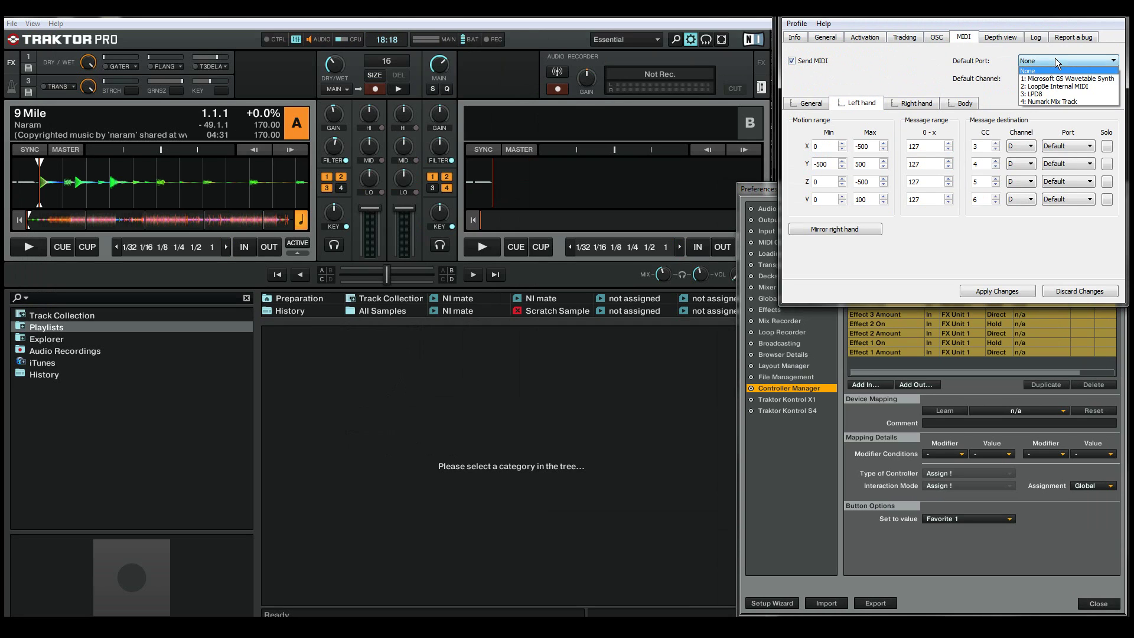
left_click(1074, 86)
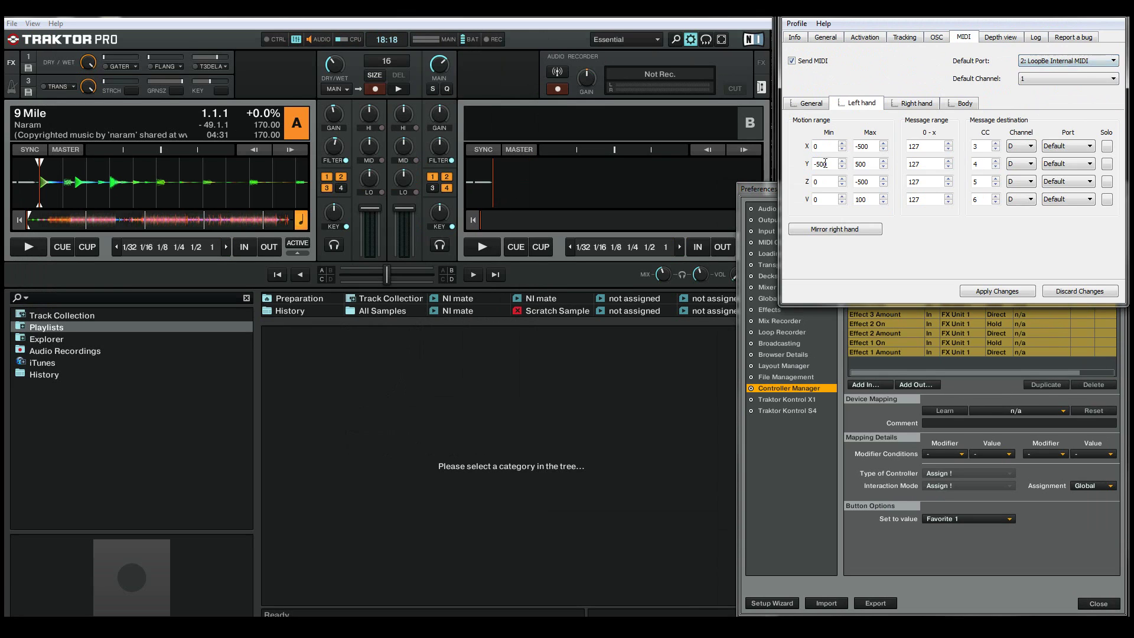
left_click(770, 190)
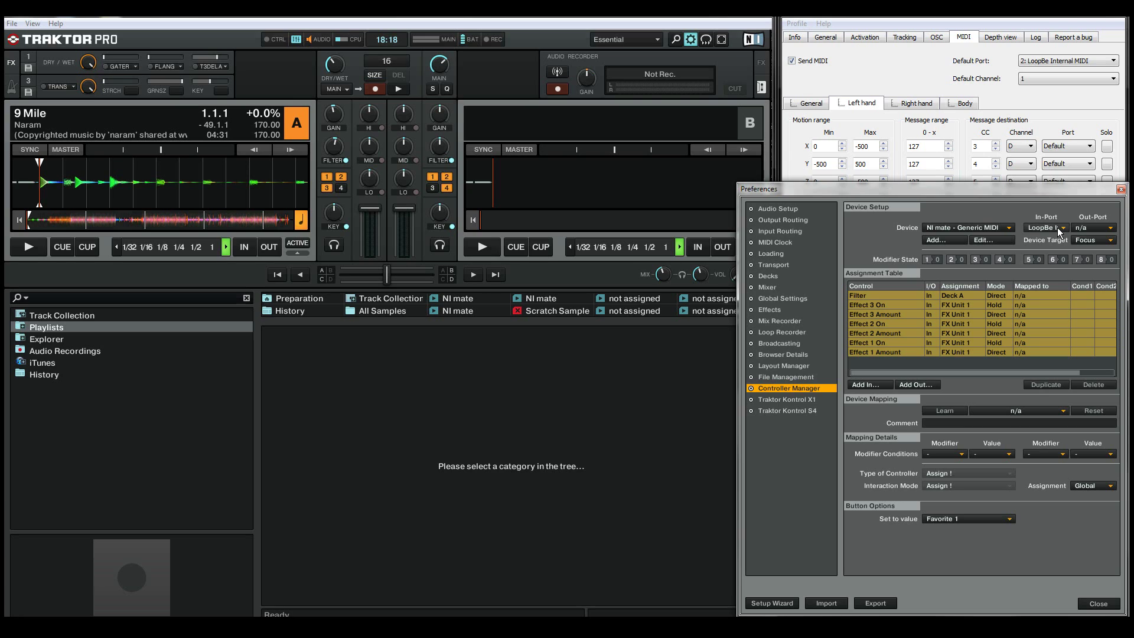
left_click(1036, 18)
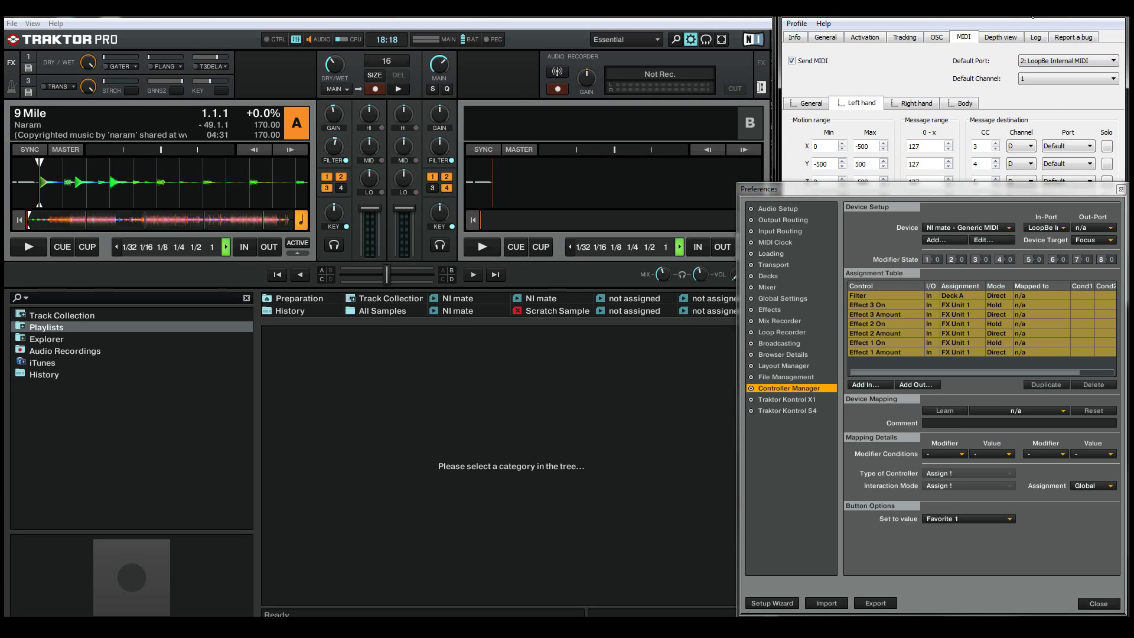
left_click(884, 275)
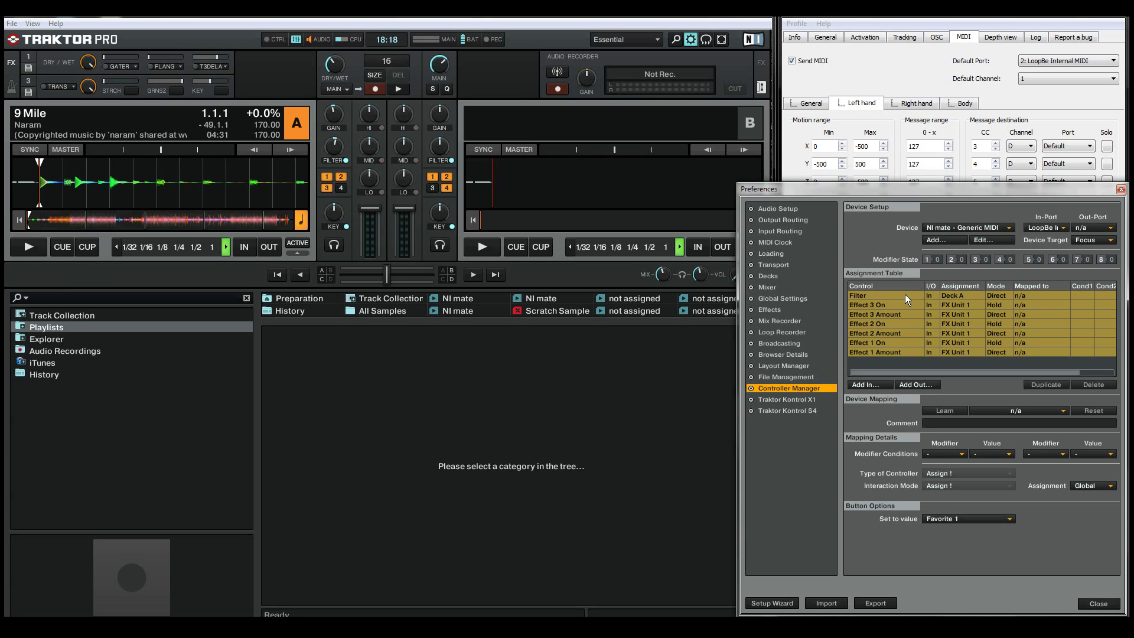
In NI mate's body MIDI settings, set the Lean motion range to -45 minimum and 45 maximum, and solo the Lean message.
left_click(962, 109)
left_click(961, 102)
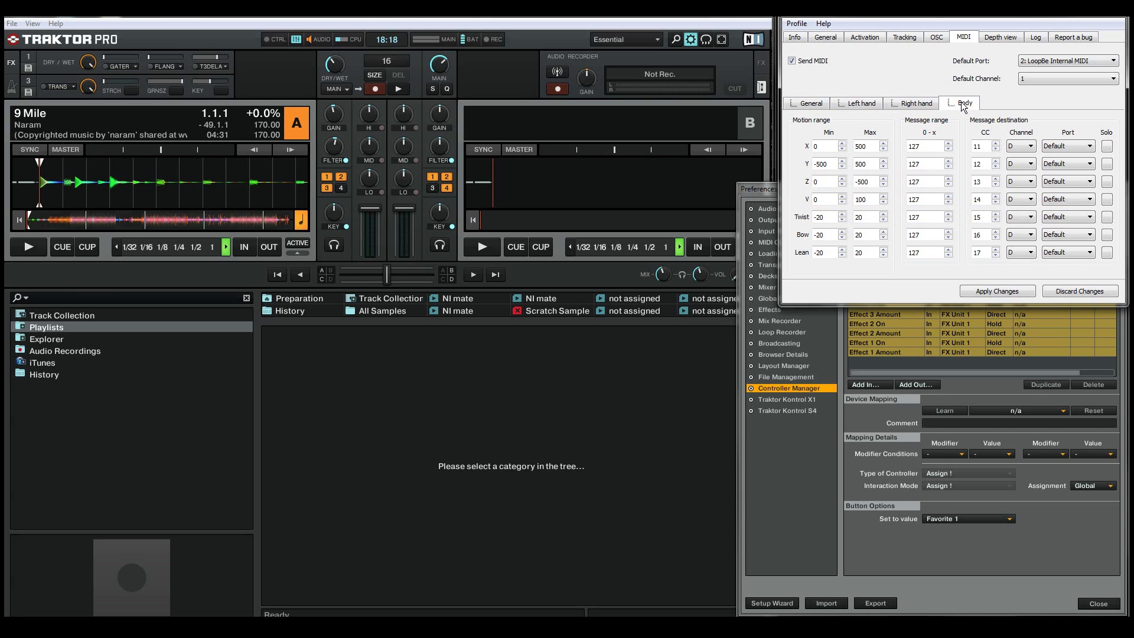
double_click(819, 252)
type("-45")
double_click(857, 253)
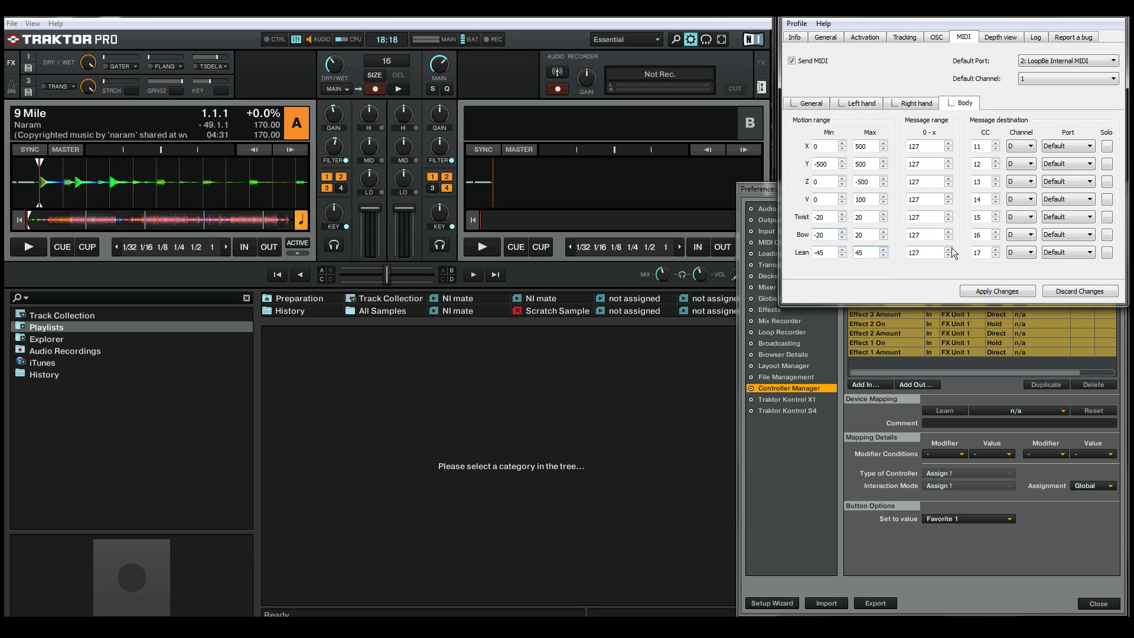
left_click(1106, 253)
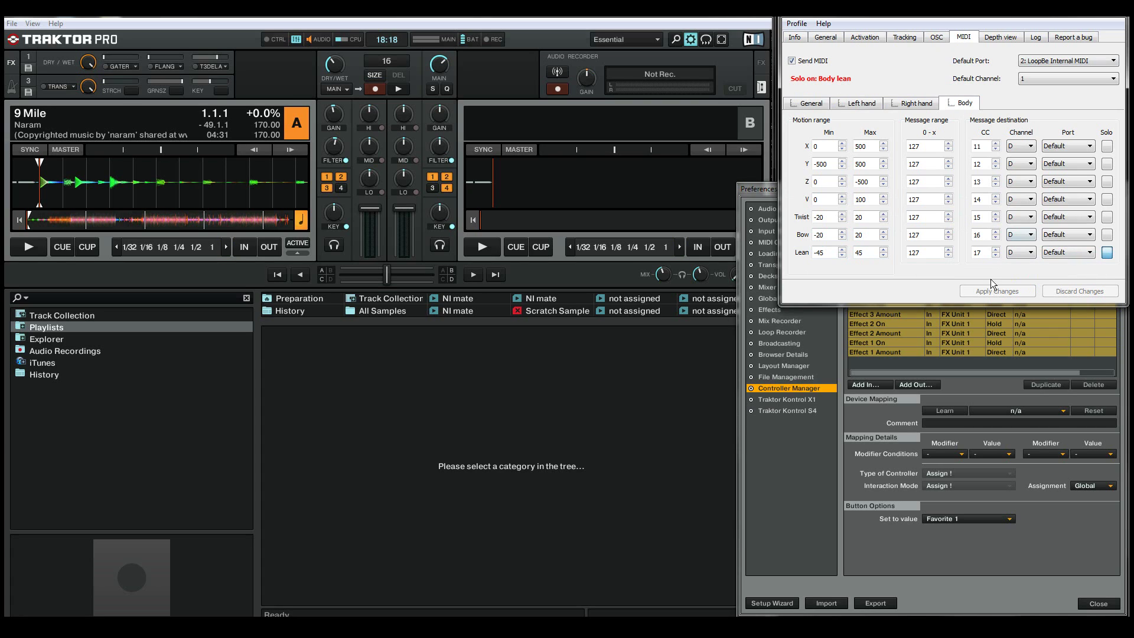
In Traktor's assignment table, use Learn to map the Deck A Filter to the body lean message, Ch01.CC.017.
left_click(992, 382)
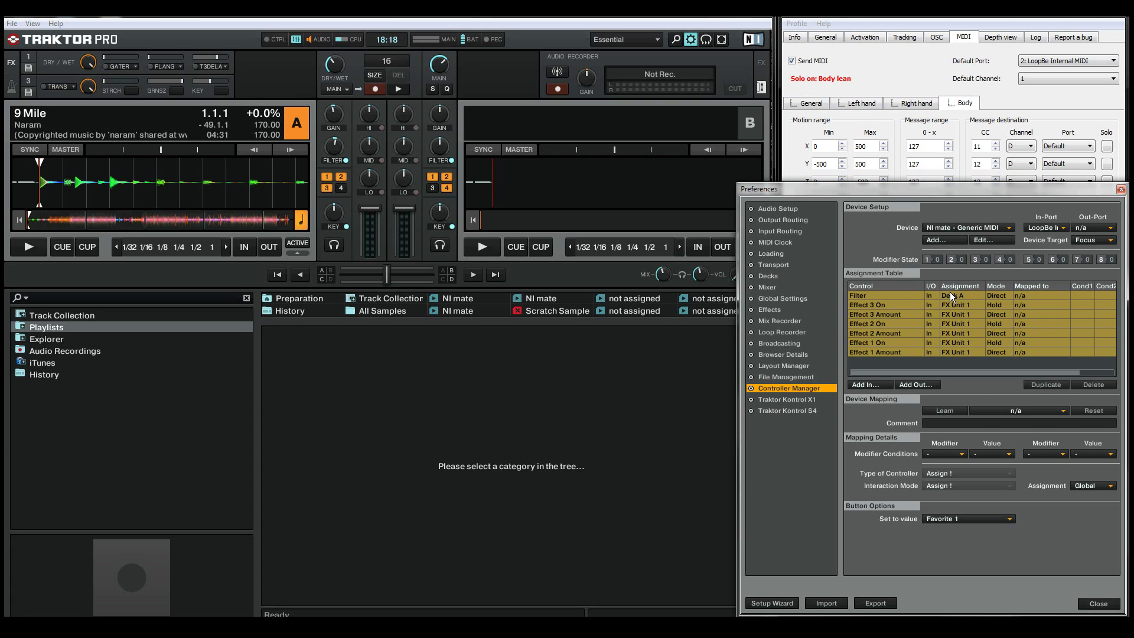
left_click(955, 295)
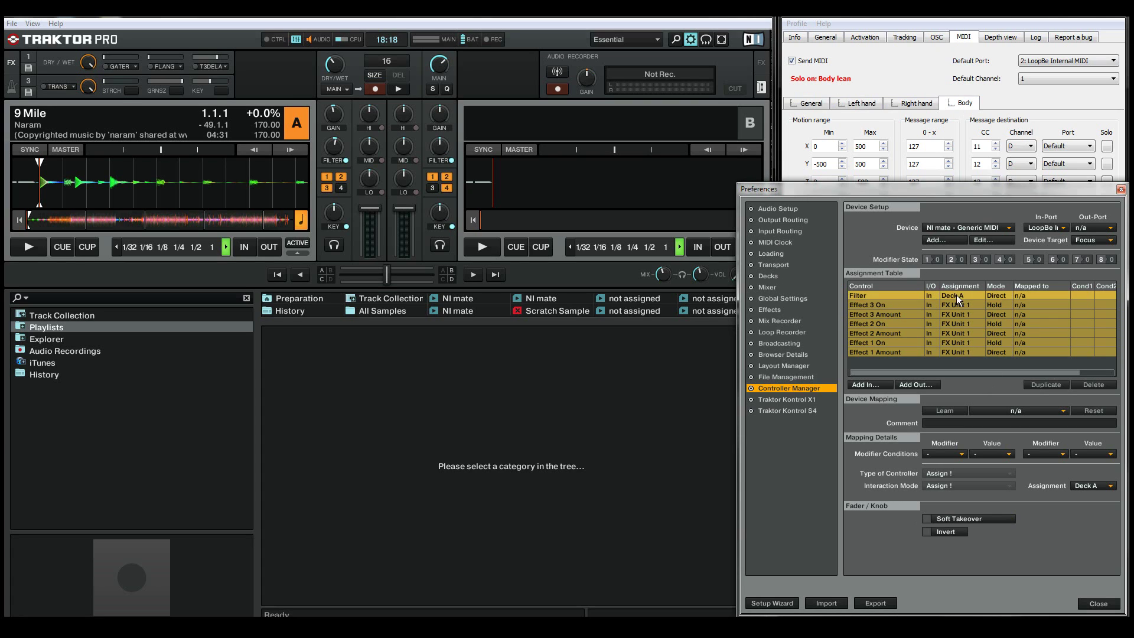
left_click(945, 411)
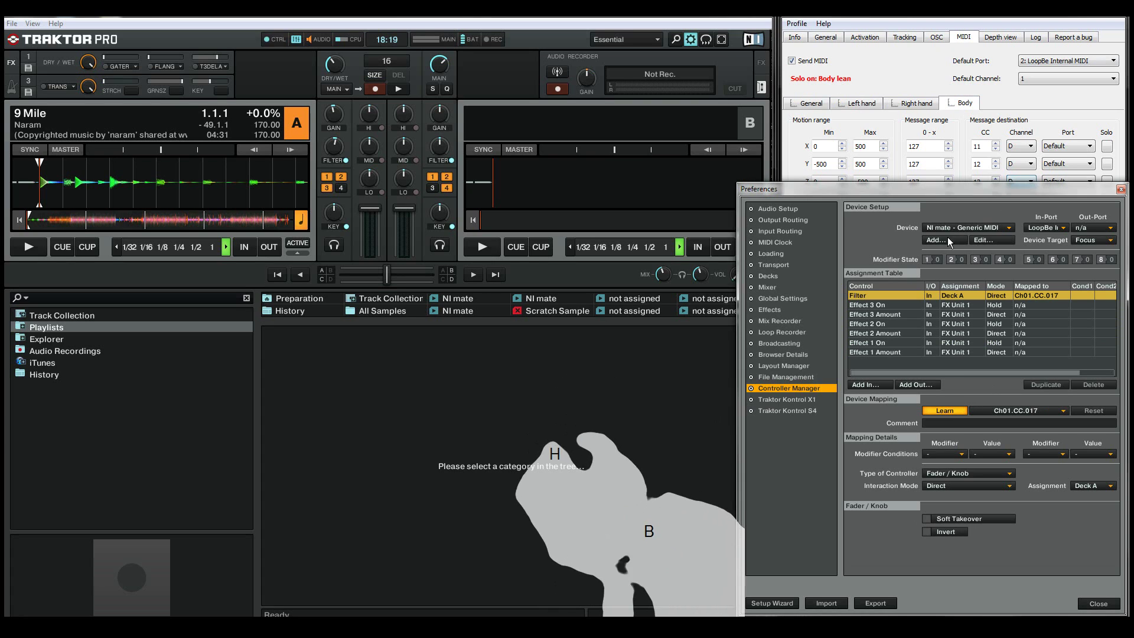
left_click(952, 306)
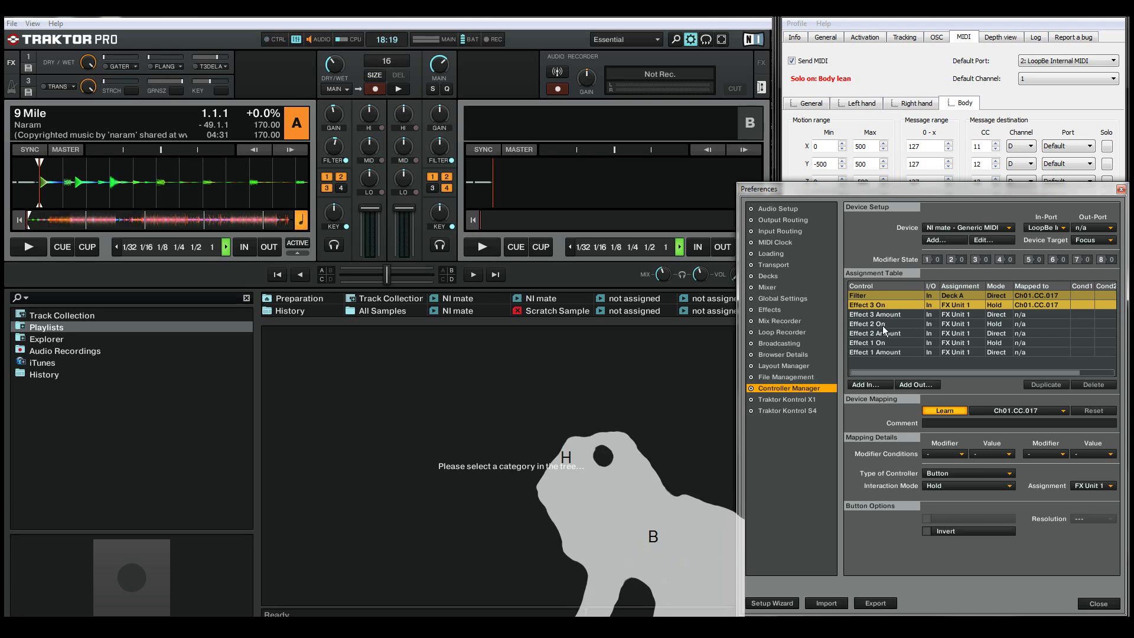
In NI mate's right hand MIDI settings, set the Z motion minimum to -300 and solo the Z message.
left_click(912, 103)
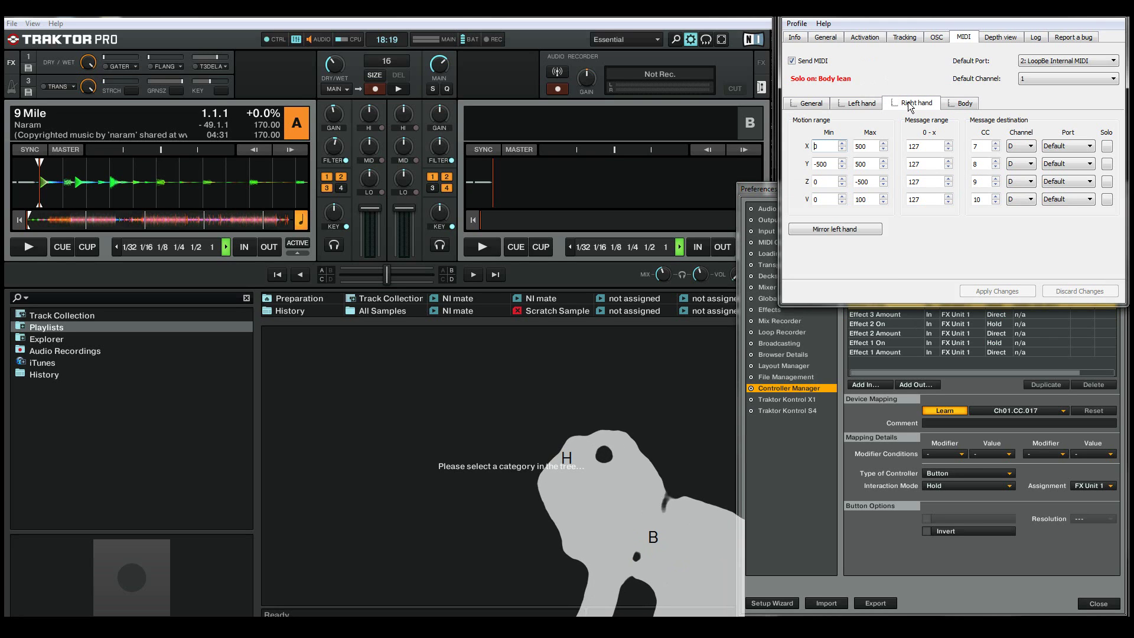
left_click(820, 181)
left_click_drag(819, 182, 799, 187)
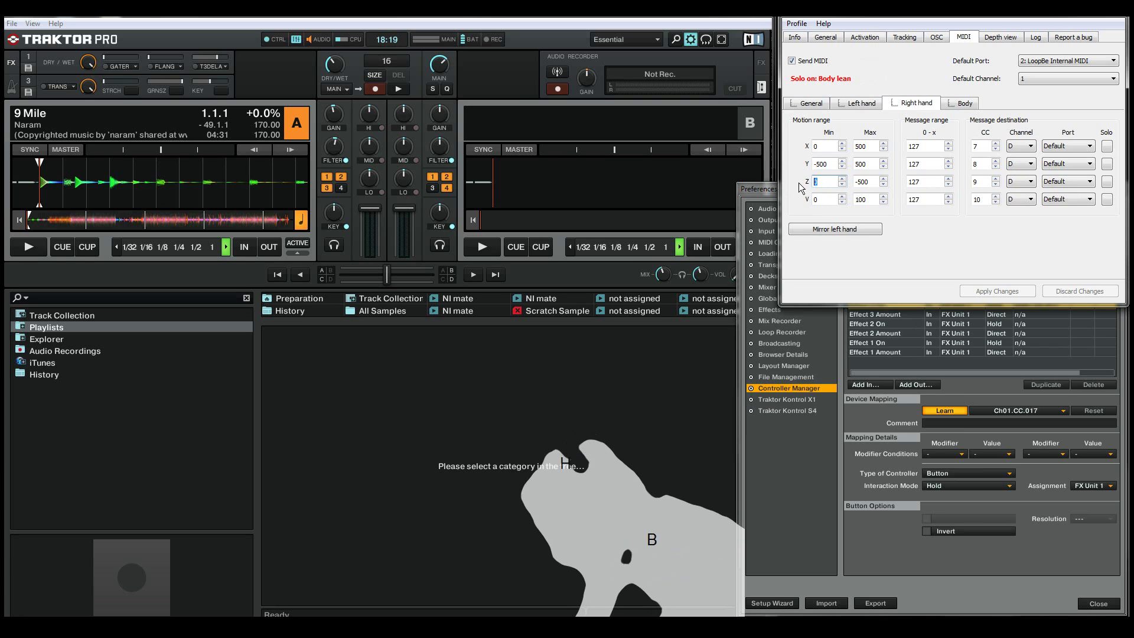
type("-300")
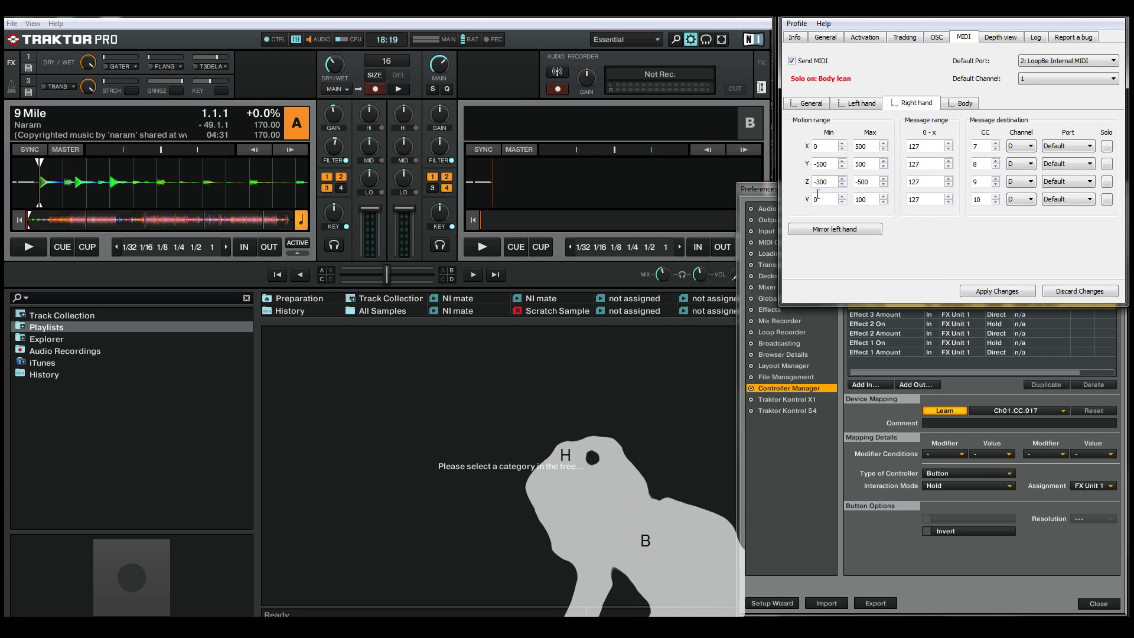
left_click(1106, 182)
left_click(995, 291)
In Traktor, map Effect 3 On and Effect 2 On of FX Unit 1 to the right hand Z message, Ch01.CC.009.
left_click(922, 354)
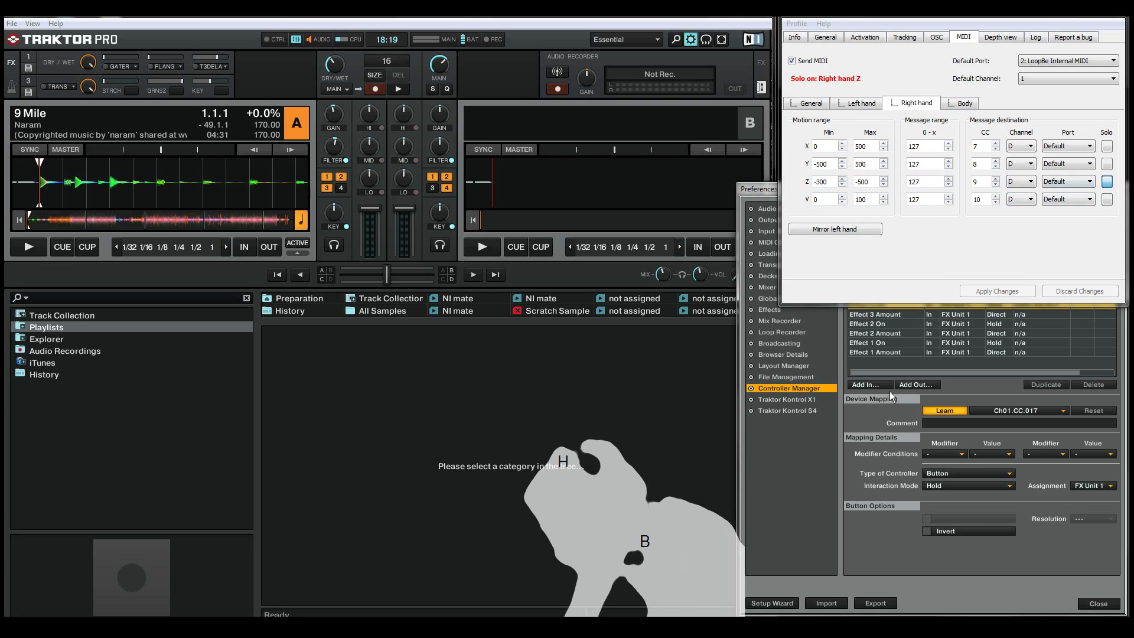
left_click(901, 303)
left_click(906, 318)
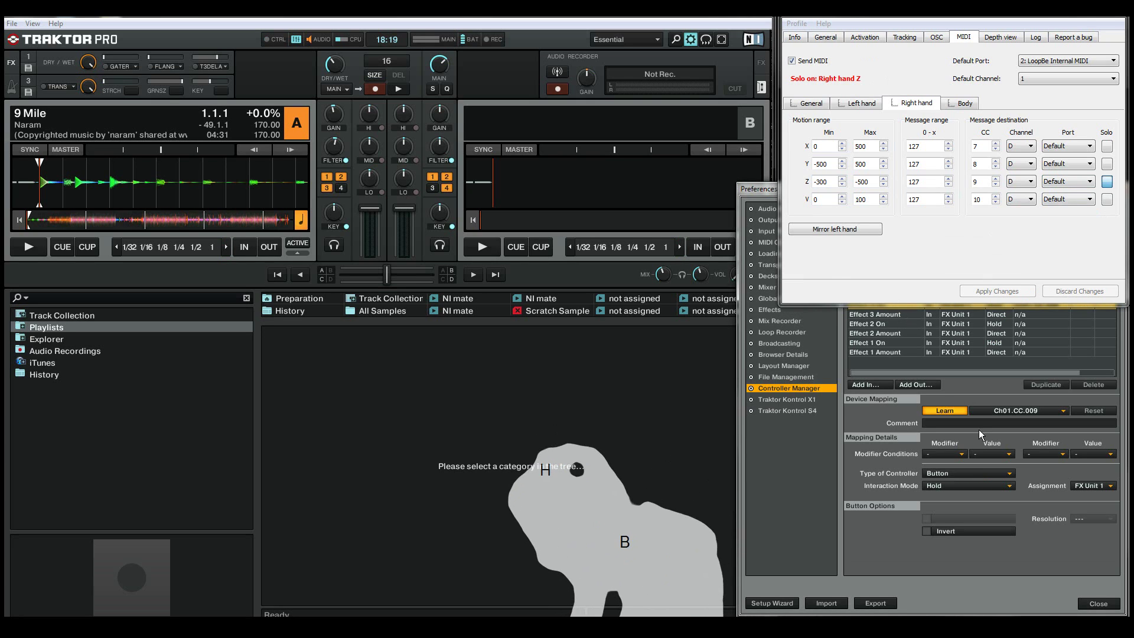
left_click(990, 387)
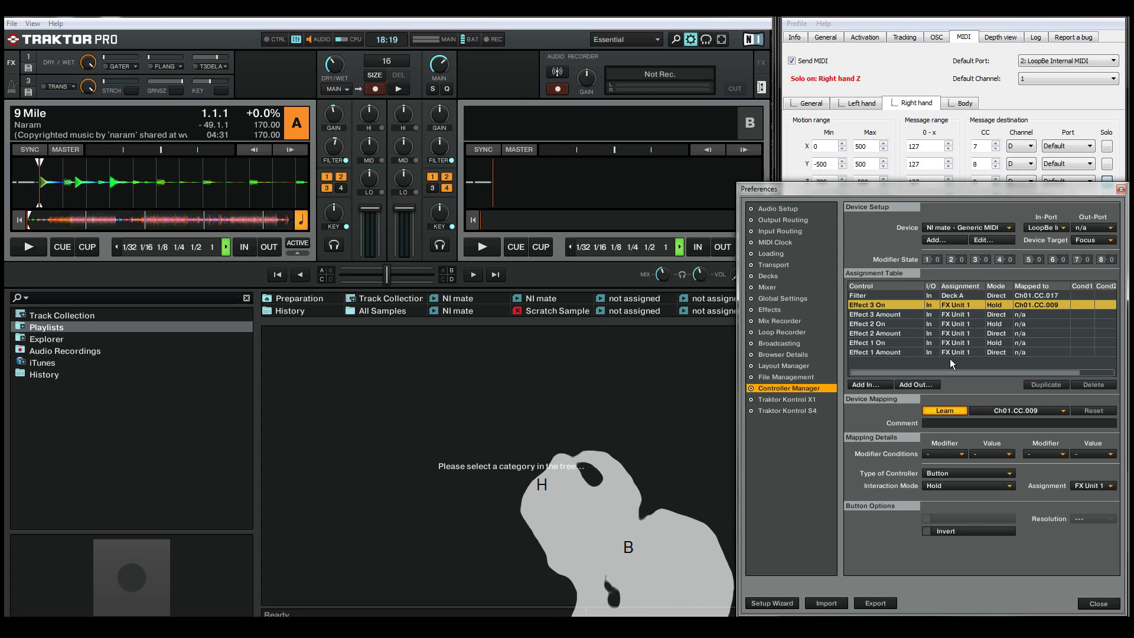
left_click(909, 322)
left_click(910, 323)
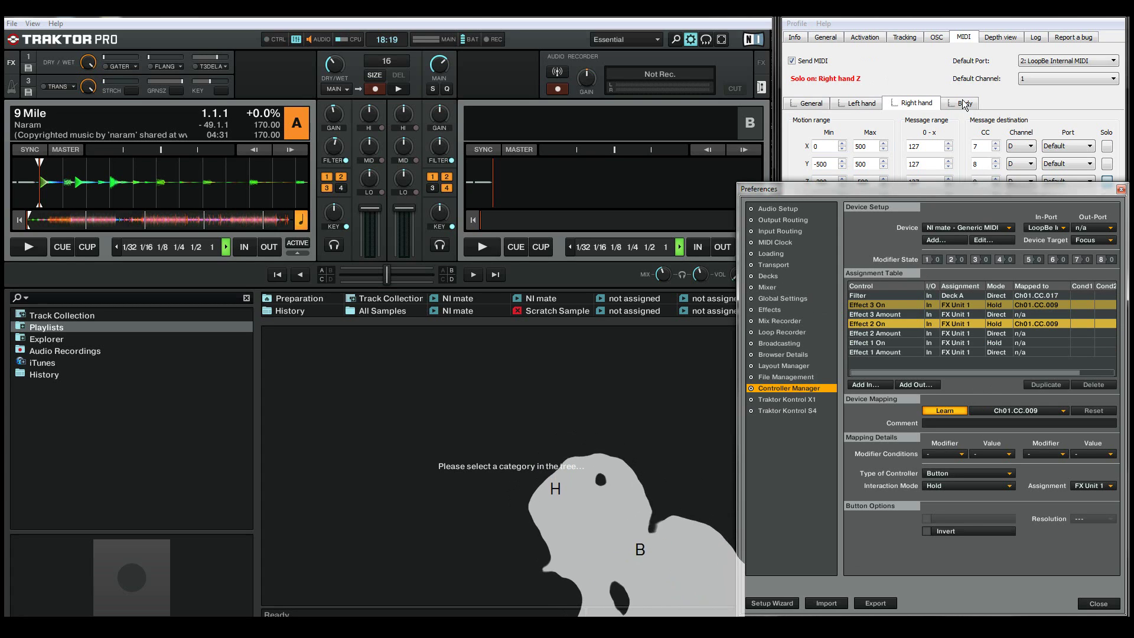
Solo the right hand X message in NI mate.
left_click(957, 125)
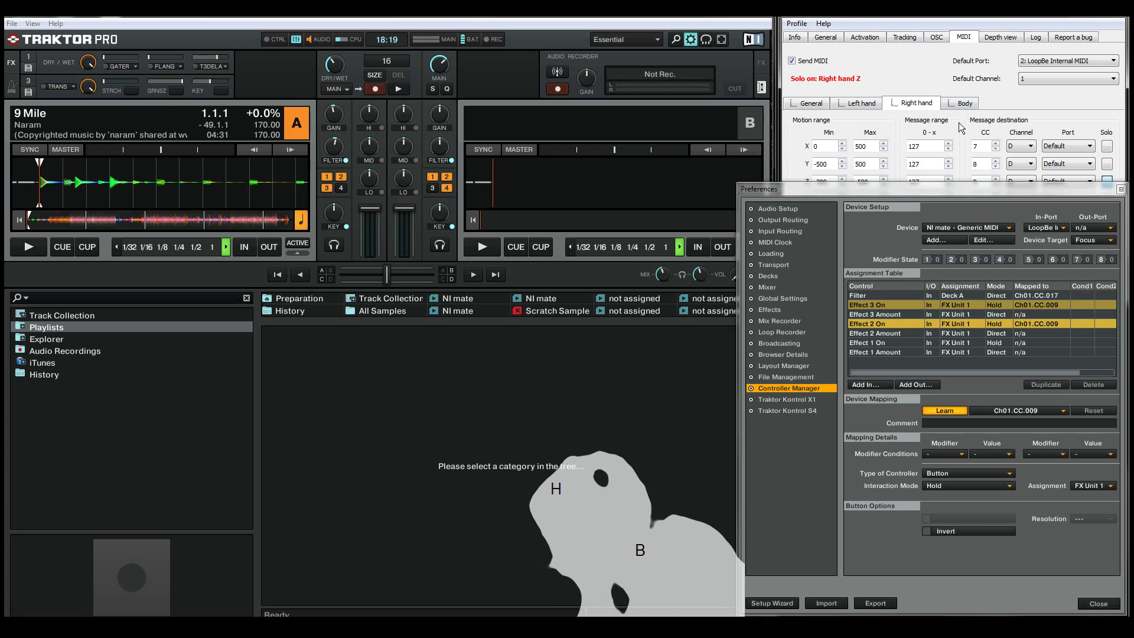
left_click(819, 148)
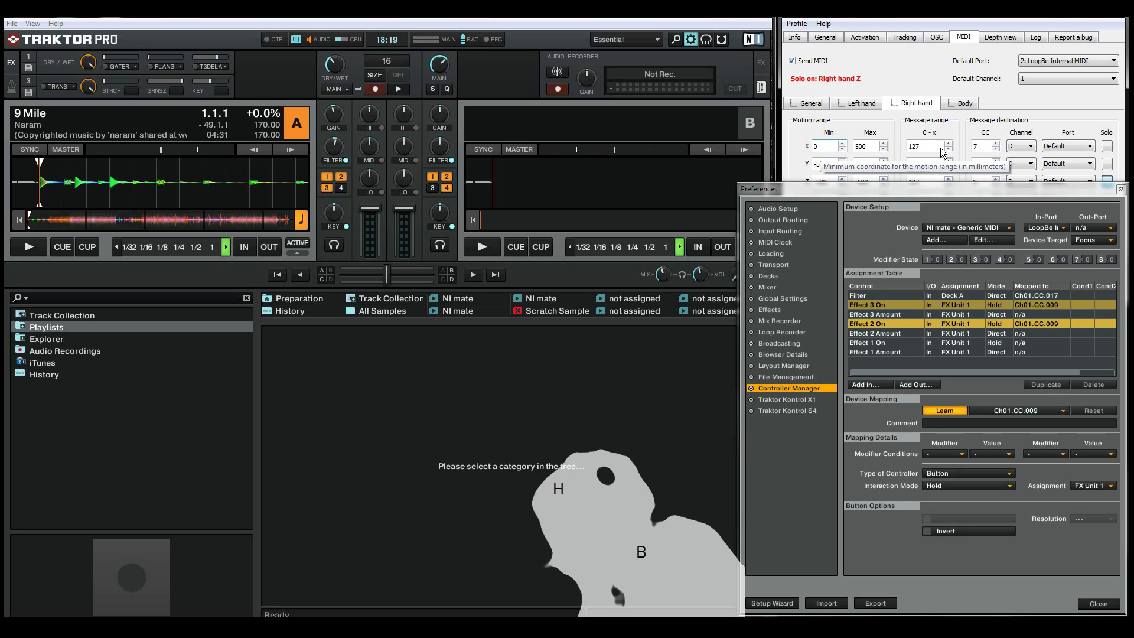
left_click(1106, 147)
In Traktor, map Effect 3 Amount and Effect 2 Amount of FX Unit 1 to the right hand X message, Ch01.CC.007.
left_click(910, 315)
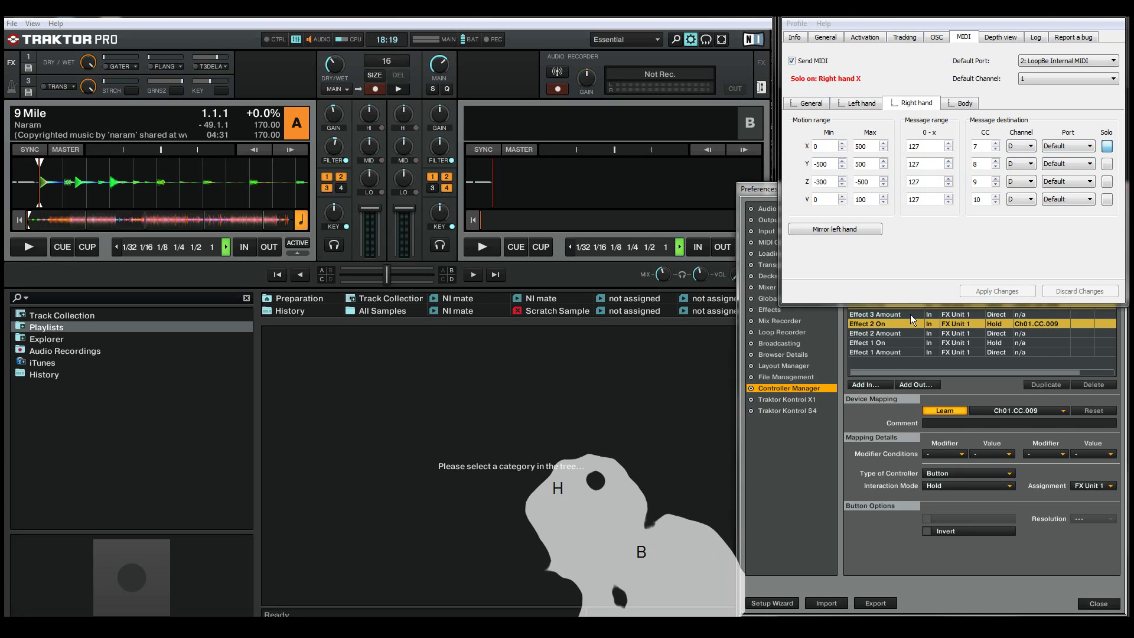
left_click(909, 314)
left_click(910, 314)
left_click(907, 333)
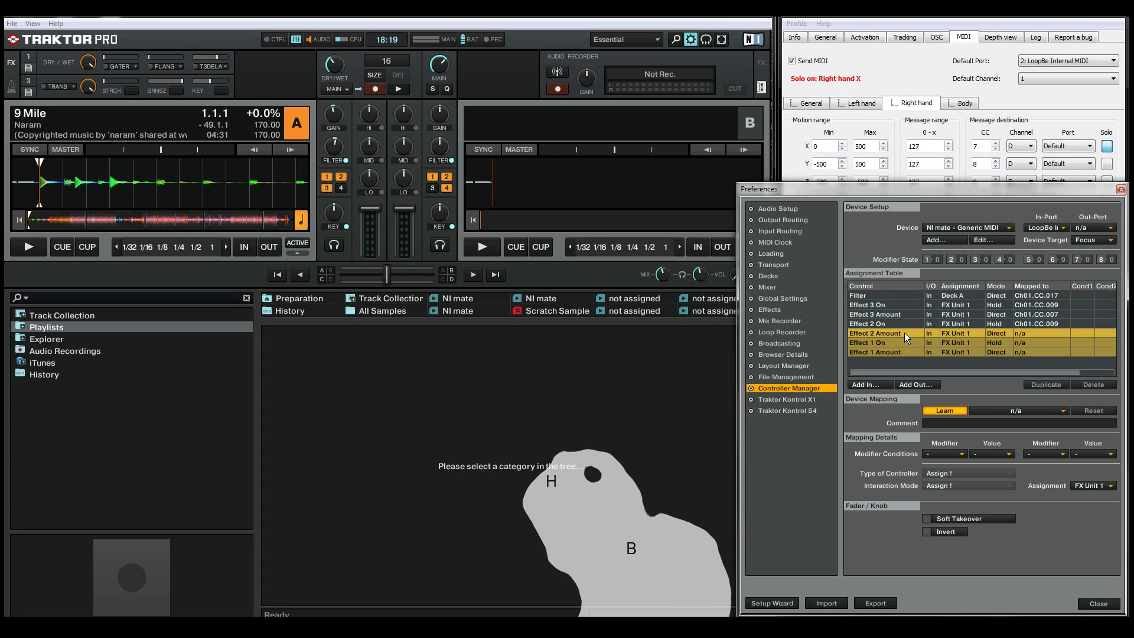
left_click(905, 332)
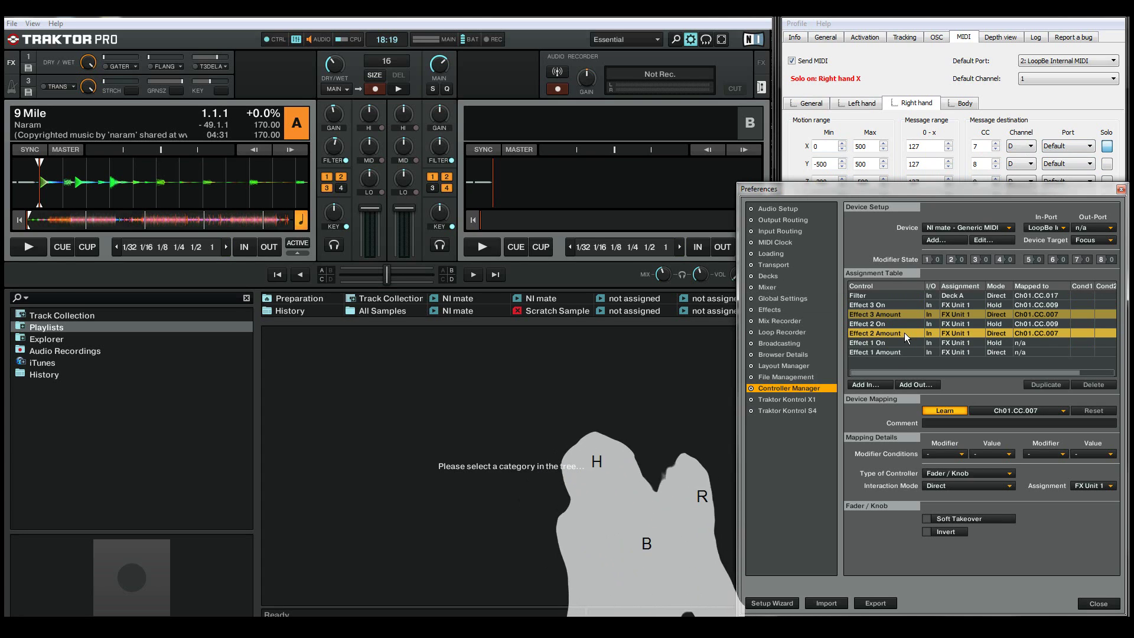
Mirror the right hand's motion ranges onto the left hand in NI mate's MIDI settings.
left_click(878, 90)
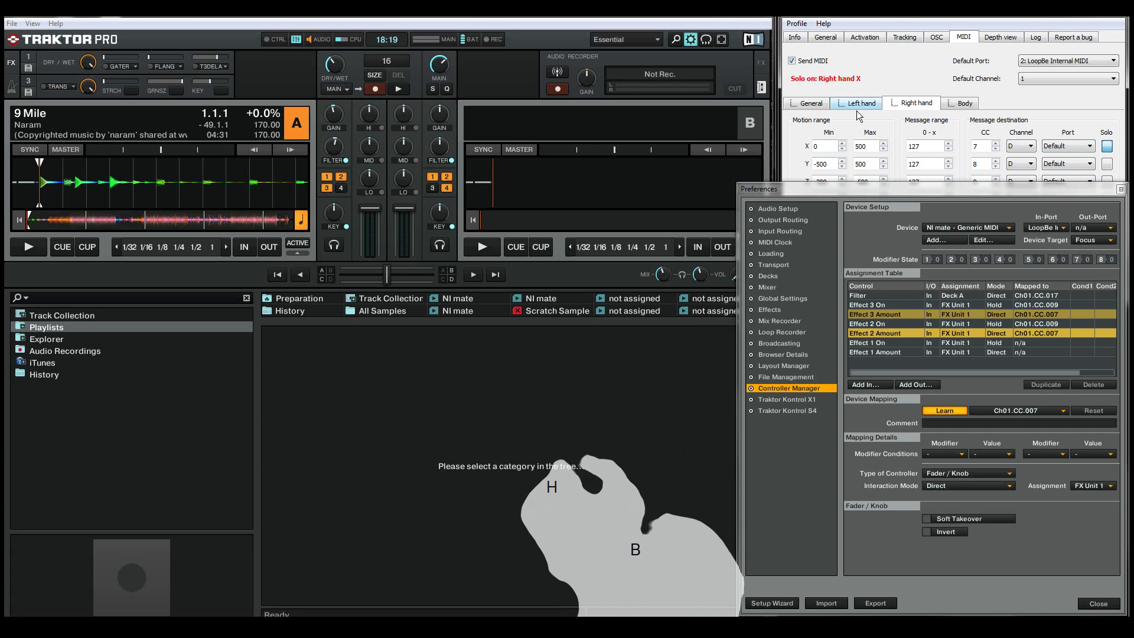
left_click(861, 106)
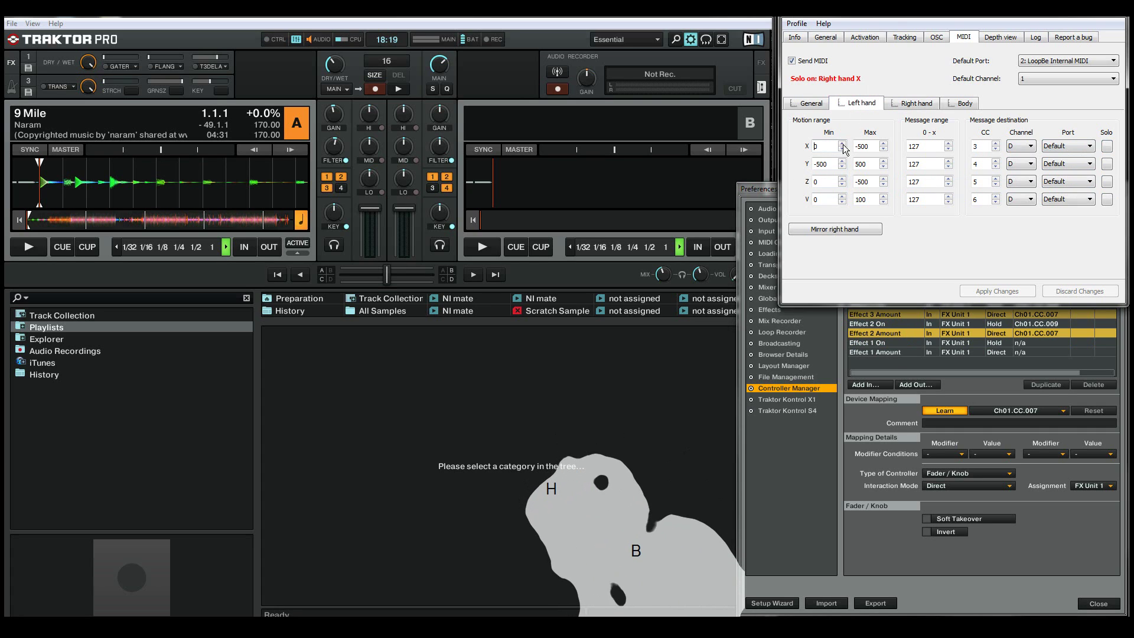
left_click(841, 227)
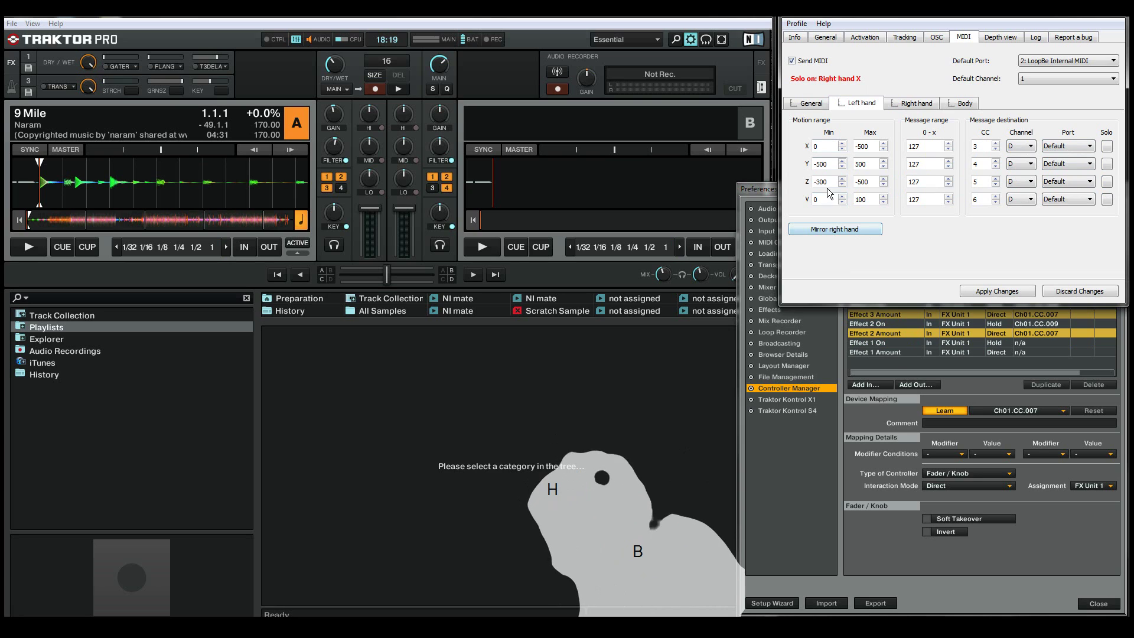
Solo the left hand Z message in NI mate and map Traktor's Effect 1 On of FX Unit 1 to it, Ch01.CC.005.
double_click(871, 183)
left_click(910, 339)
left_click(910, 340)
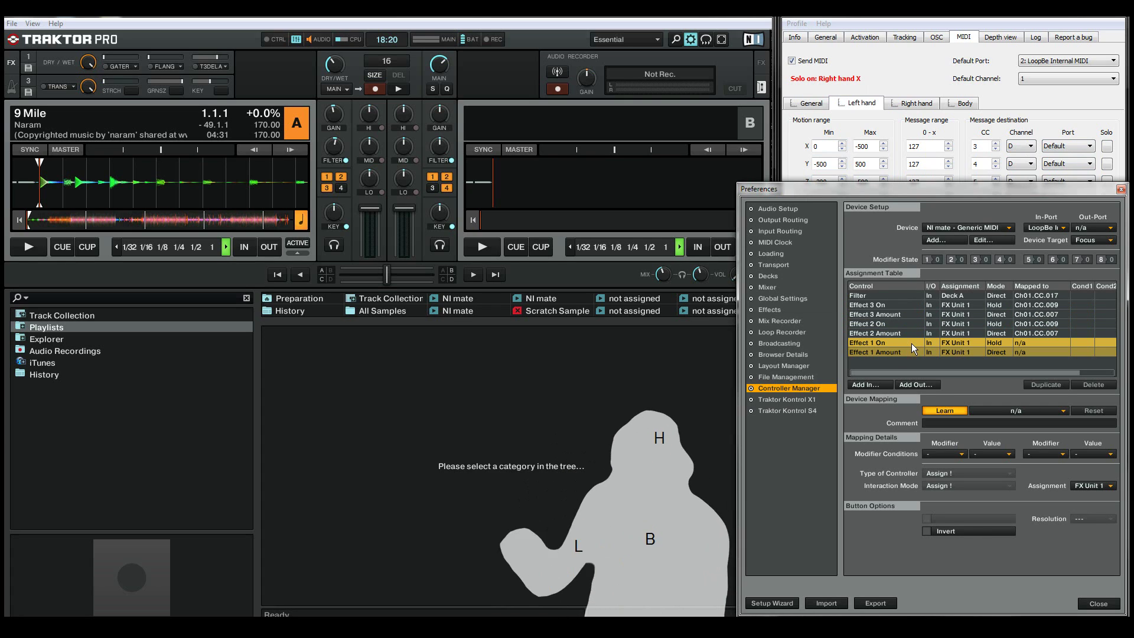
left_click(981, 23)
left_click(1043, 95)
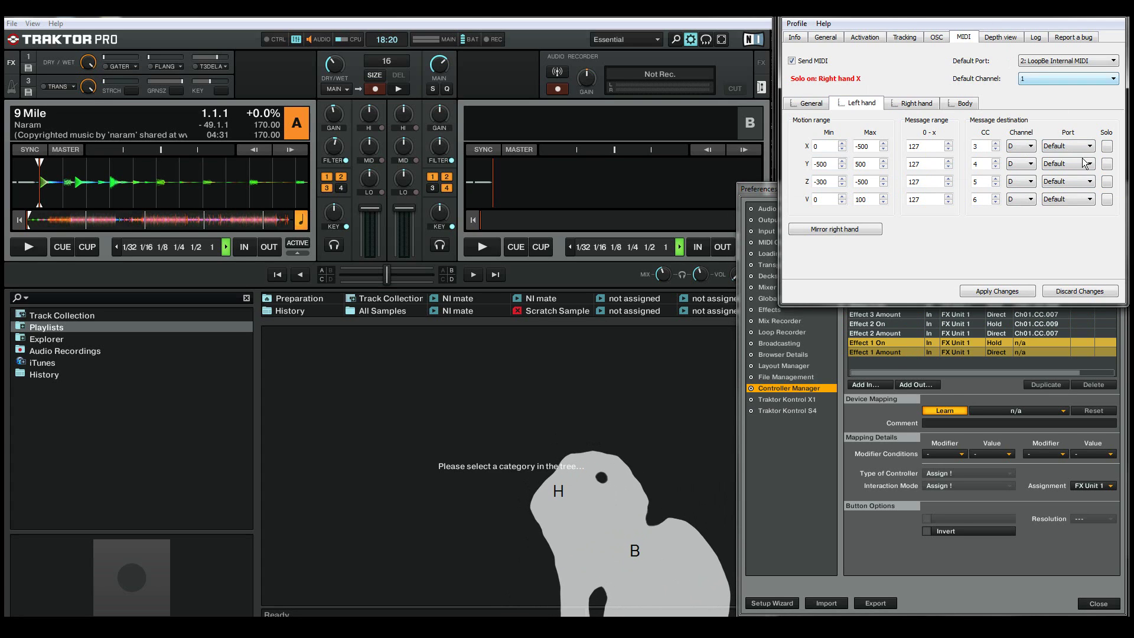
left_click(1106, 181)
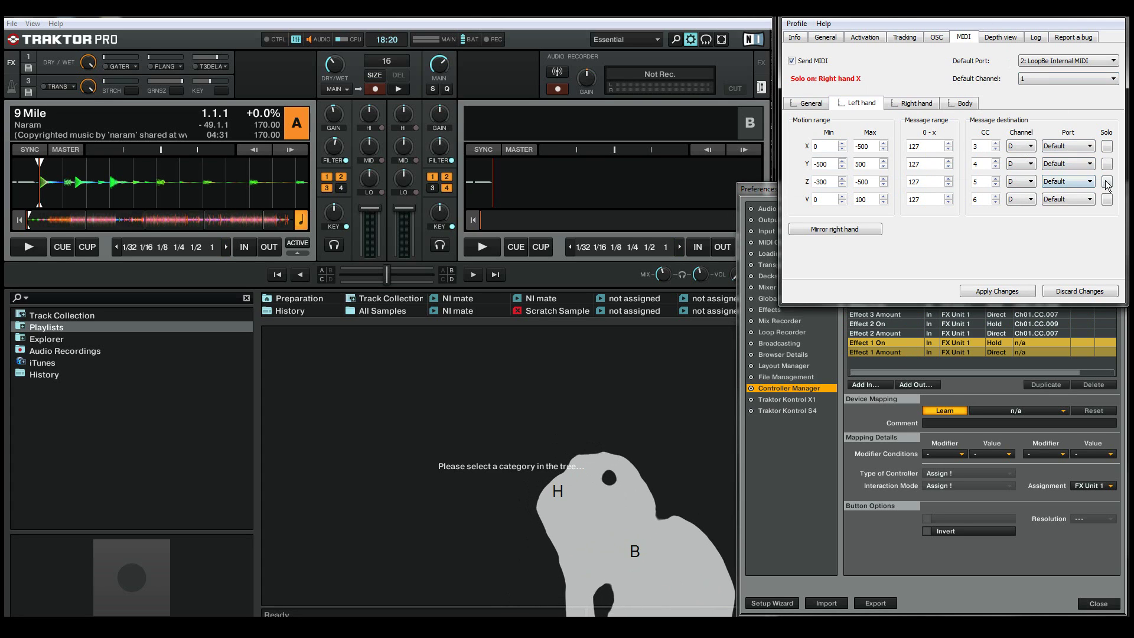
left_click(775, 190)
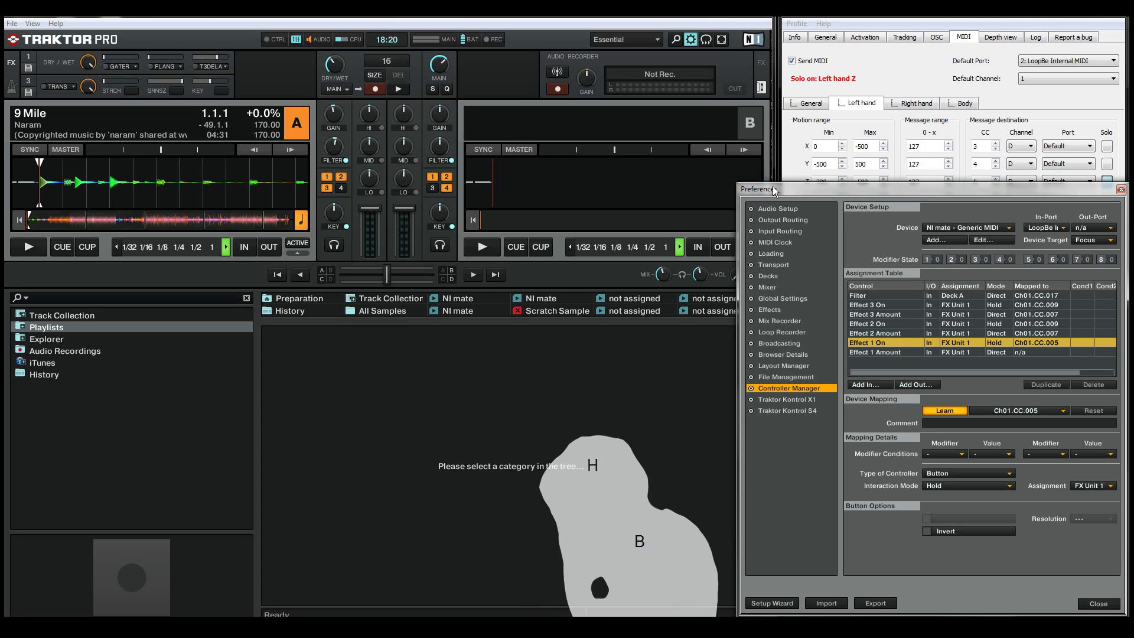
Map Effect 1 Amount of FX Unit 1 to NI mate's soloed left hand X message, Ch01.CC.003, and end MIDI learn in Traktor.
left_click(917, 354)
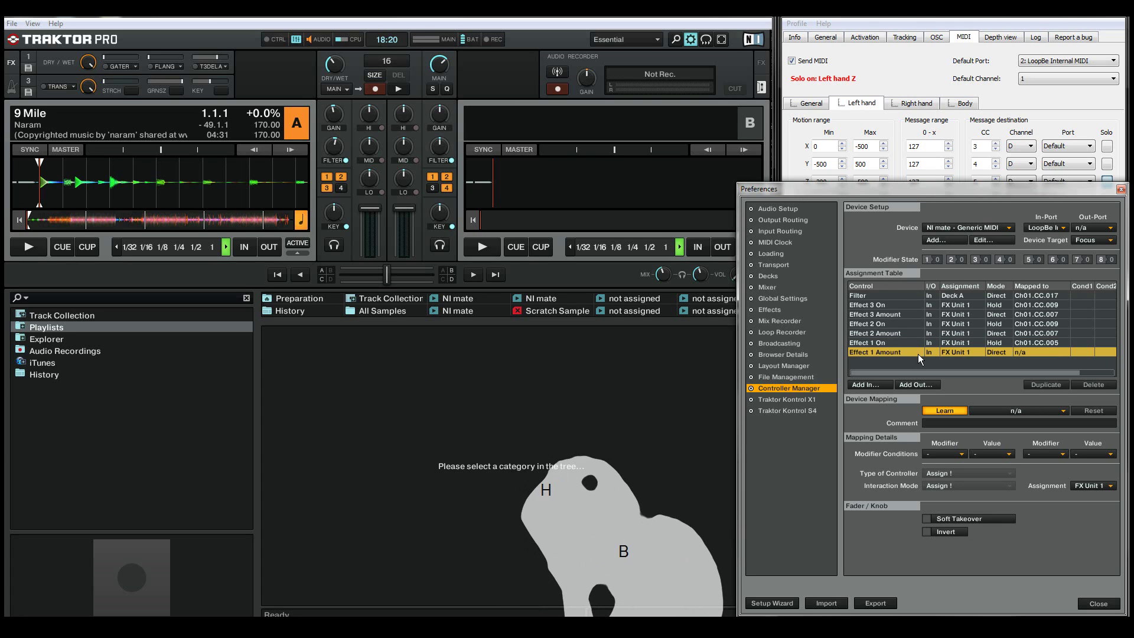
left_click(968, 152)
left_click(1106, 147)
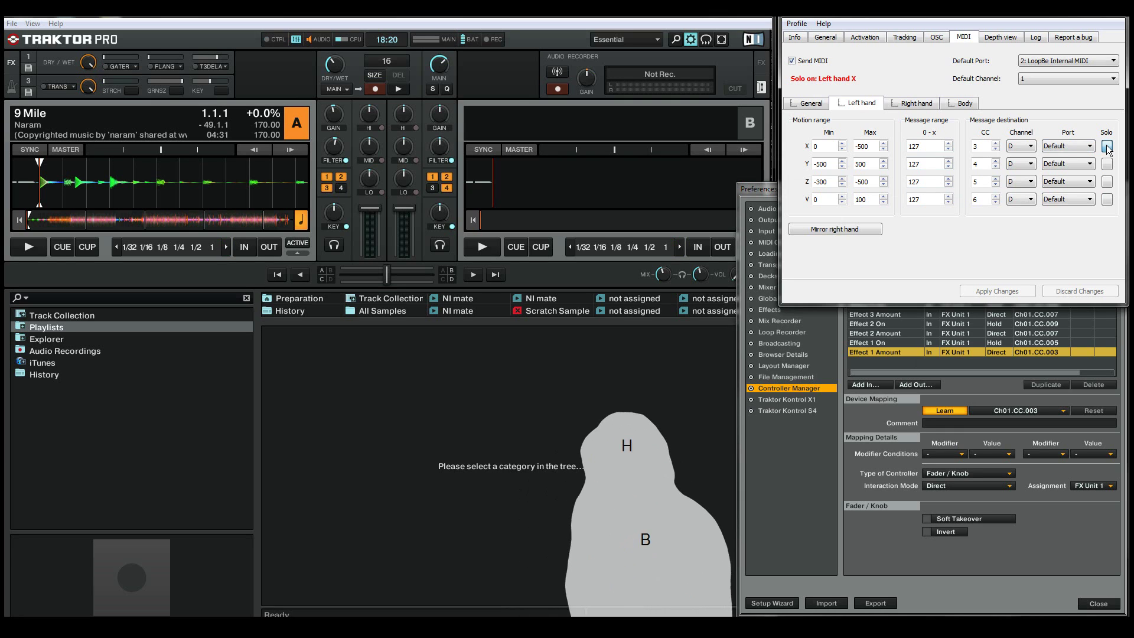
left_click(945, 411)
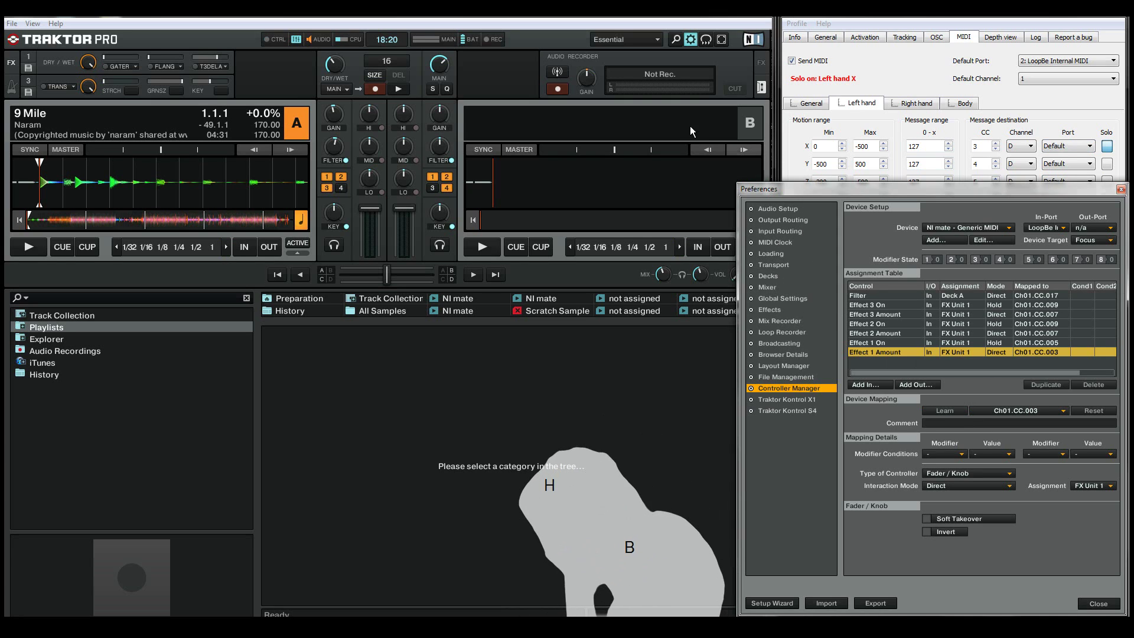
Start the audio recorder in Traktor and play the 9 Mile track on deck A.
left_click(557, 88)
left_click(18, 250)
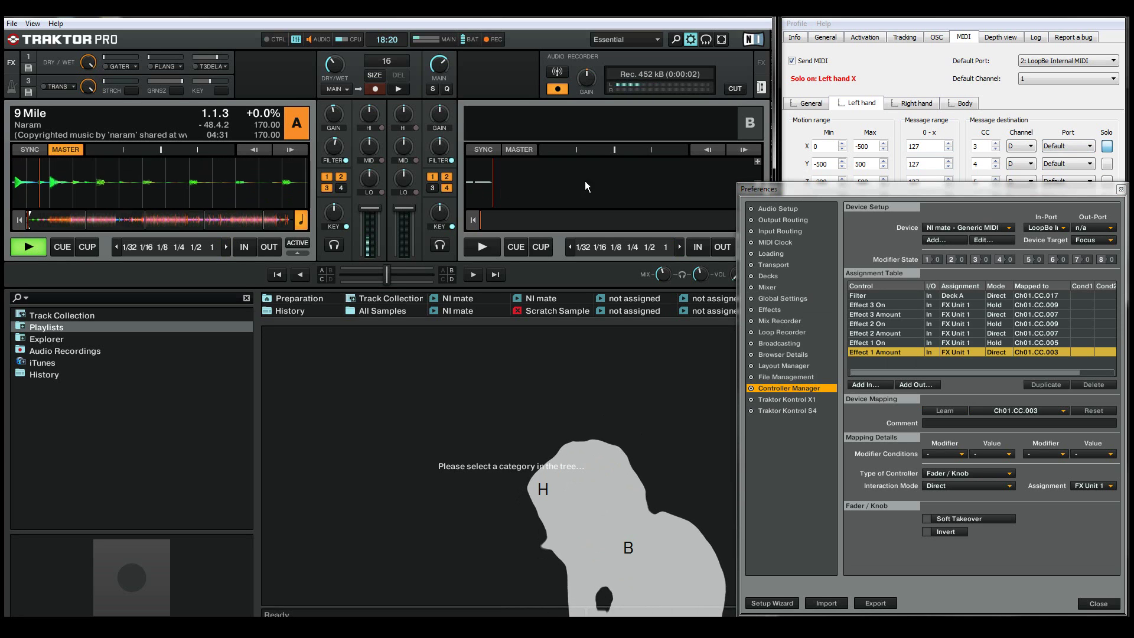
Switch to NI mate and turn off solo for the left hand X message.
left_click(866, 76)
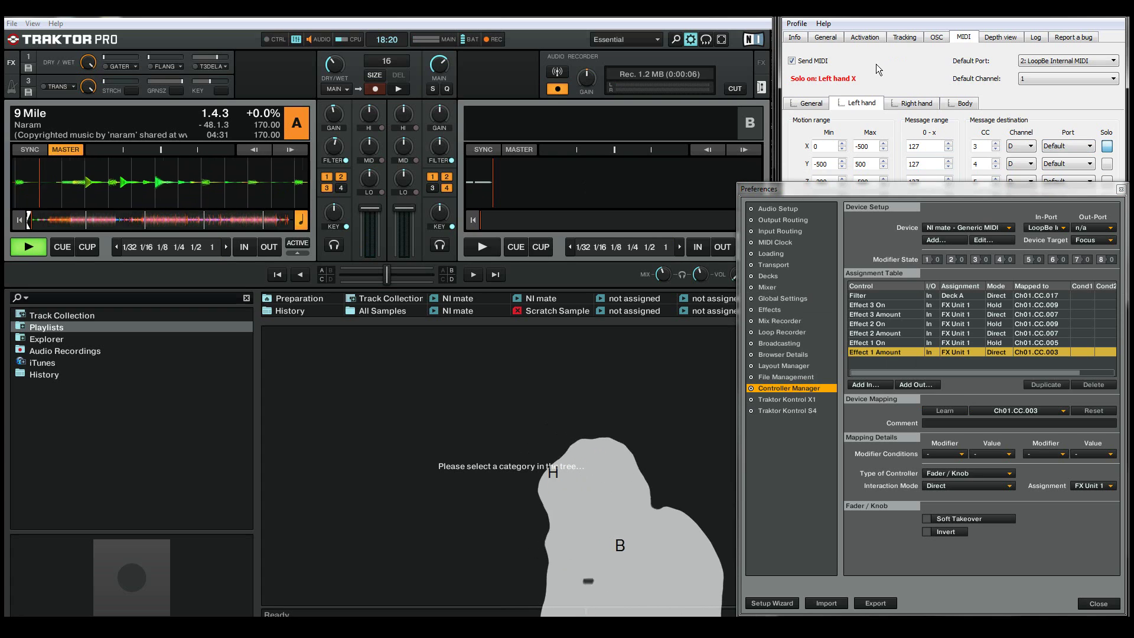
left_click(893, 21)
left_click(1107, 146)
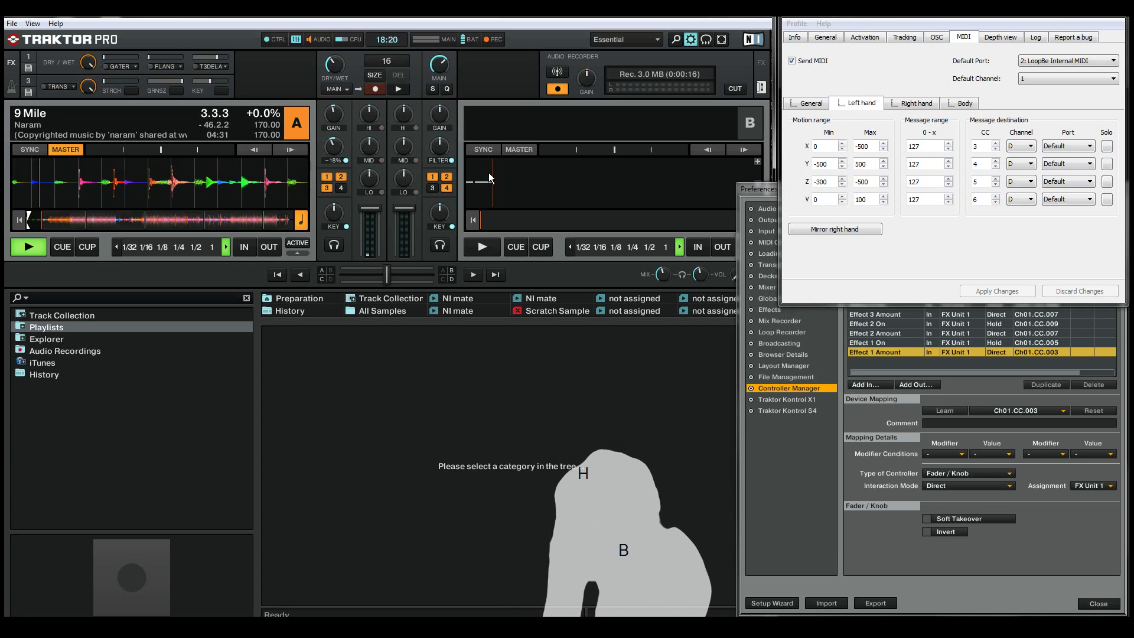
Enable the activation area in NI mate's activation settings, keeping the Closest mode, and apply the change.
left_click(864, 37)
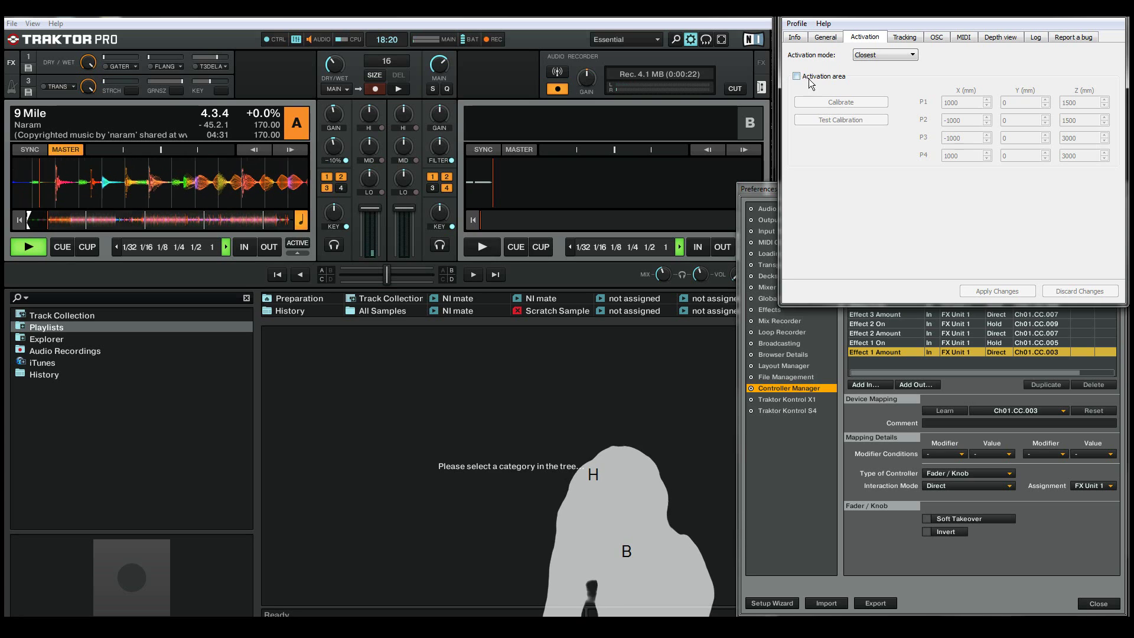
left_click(797, 77)
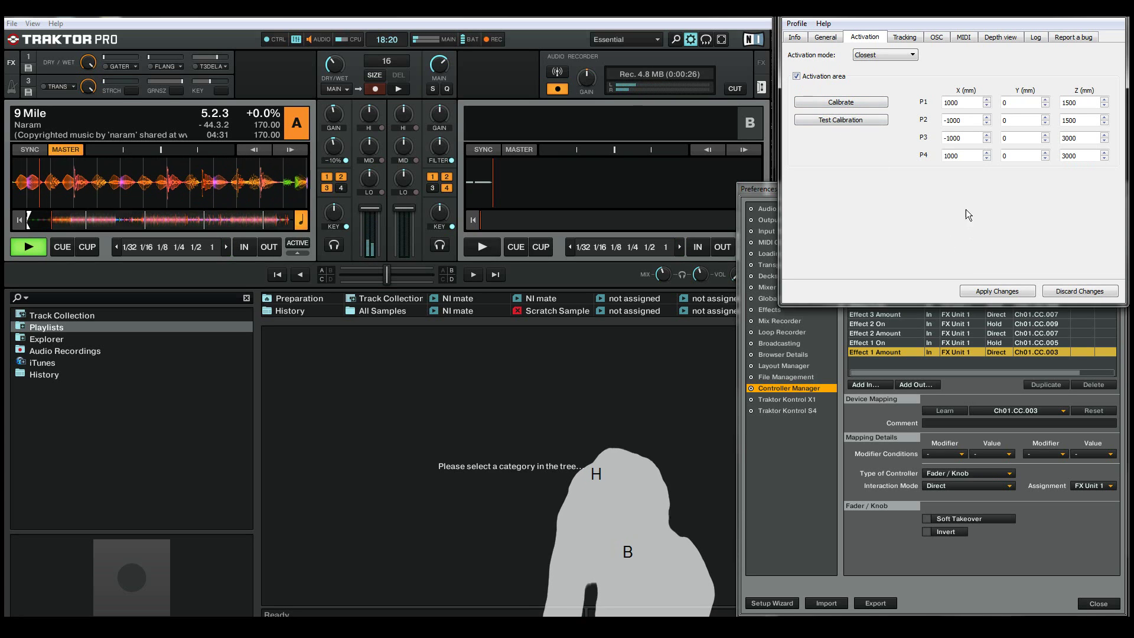
left_click(996, 289)
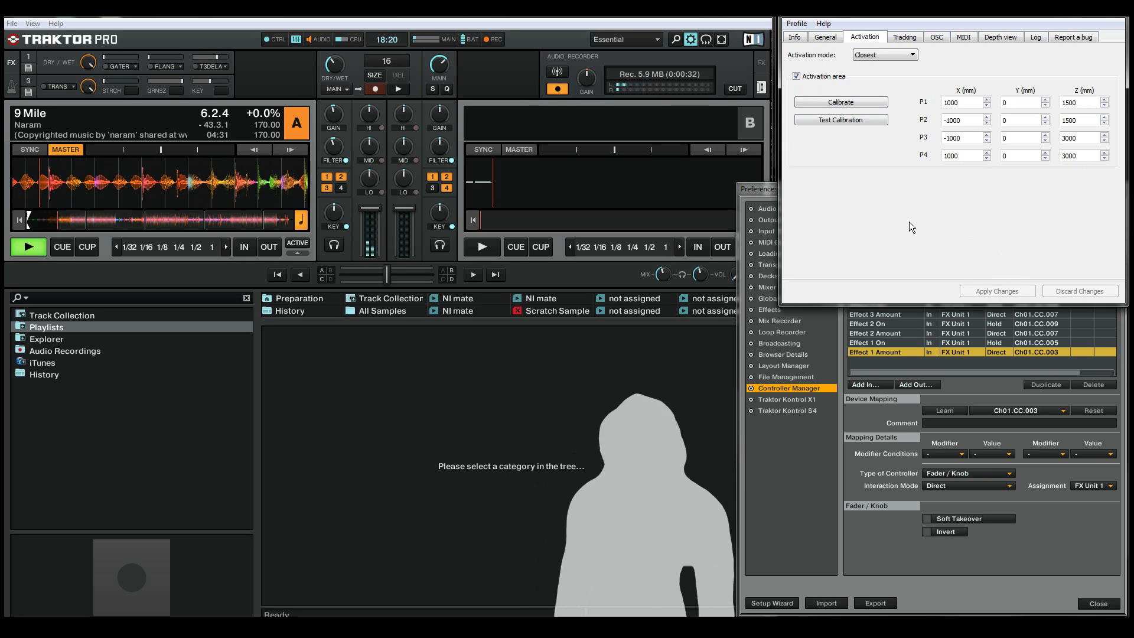
Lower the smoothing for quantized and exact tracking to nearly its minimum in NI mate and apply the change.
left_click(905, 37)
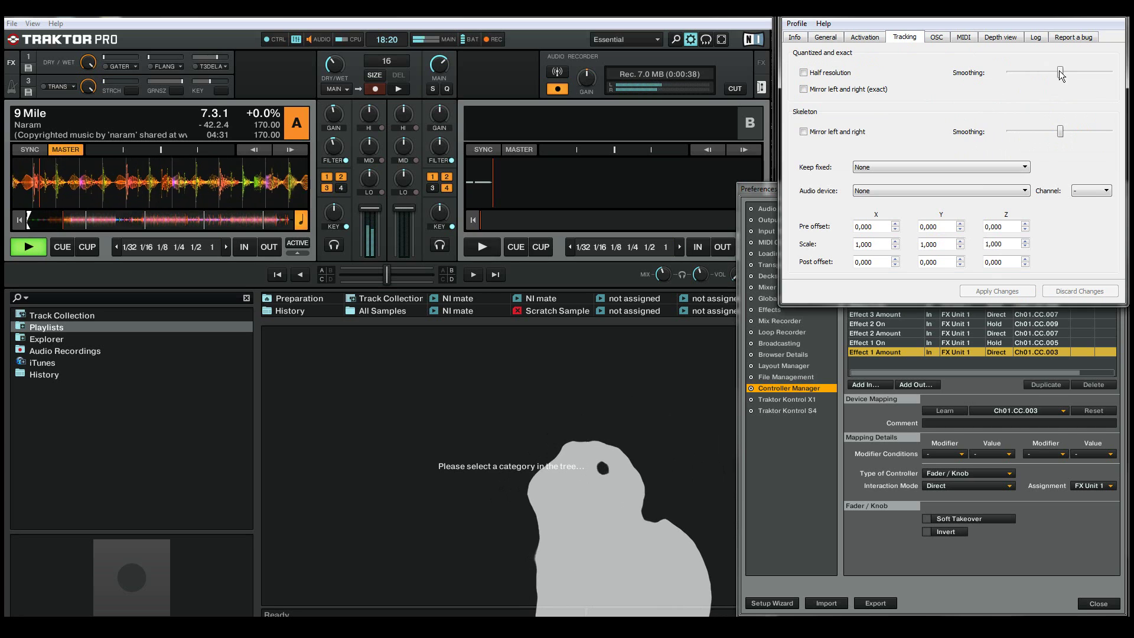
left_click_drag(1061, 75, 1012, 72)
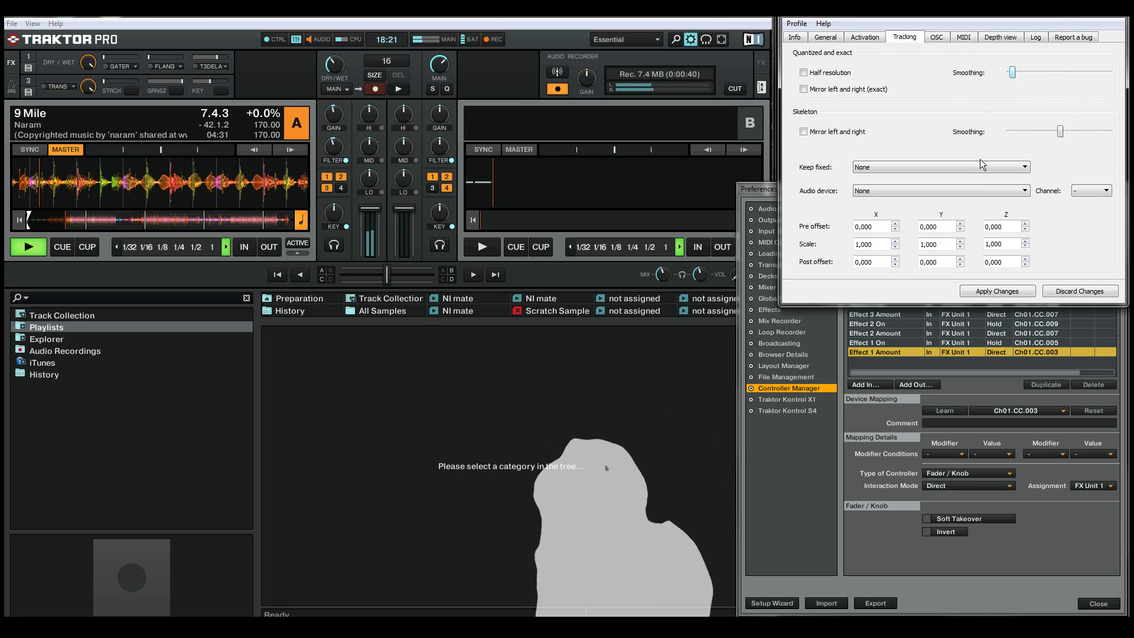
left_click(996, 292)
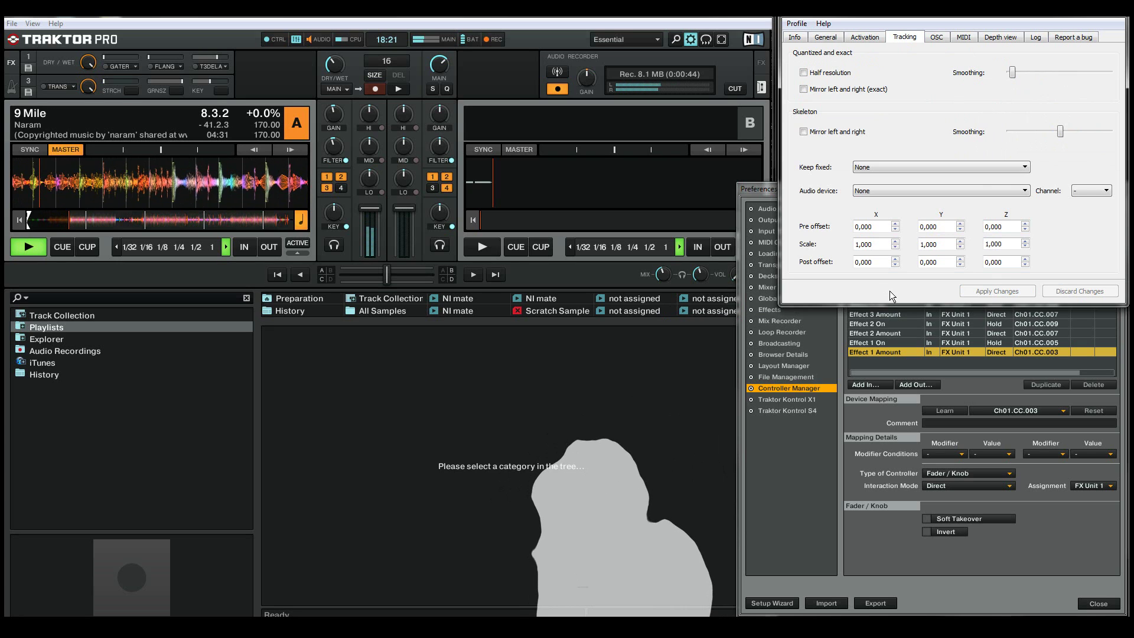